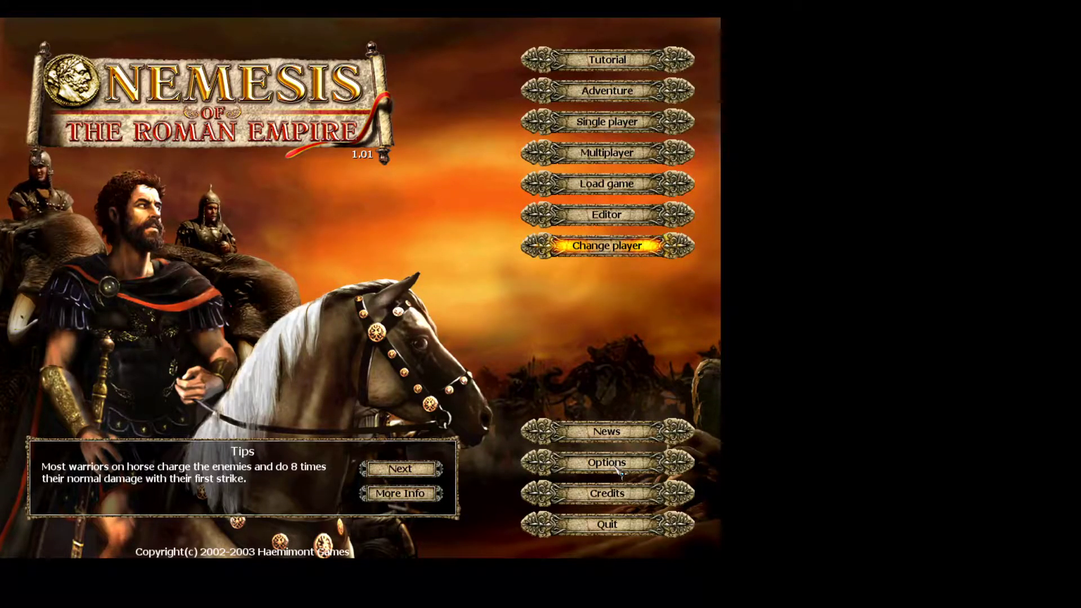
- Pick 1600 x 1200 in the game's Options resolution list and dismiss the Video Mode Unavailable error
click(614, 471)
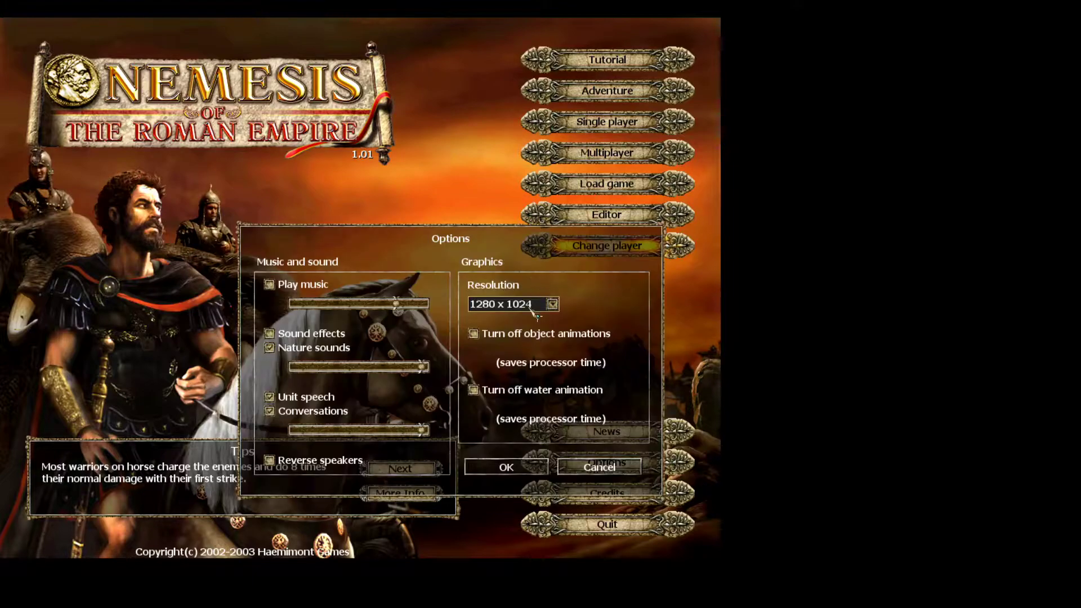
click(552, 304)
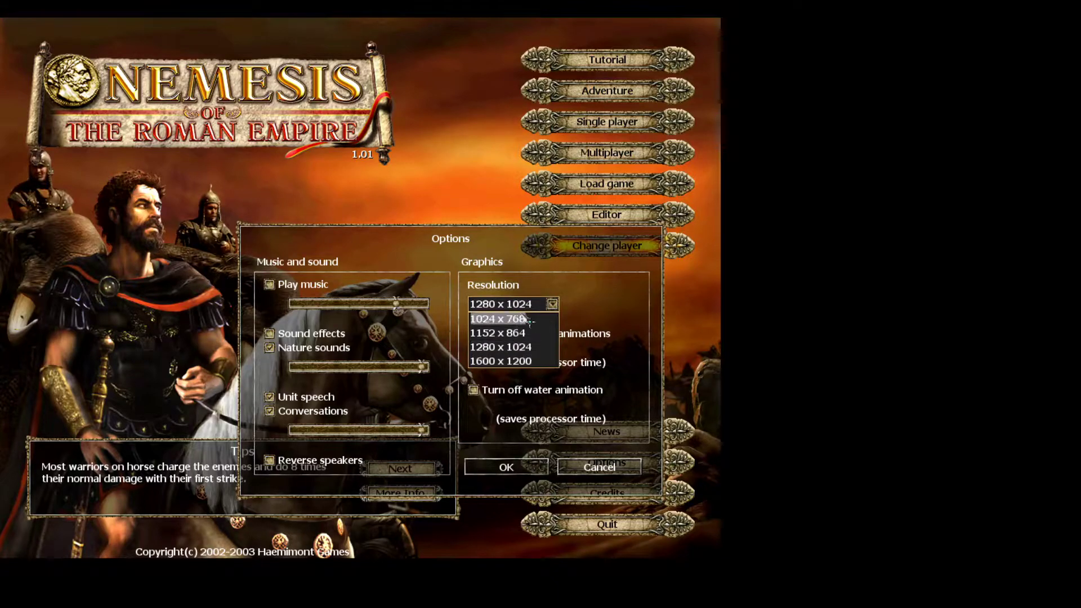
click(518, 363)
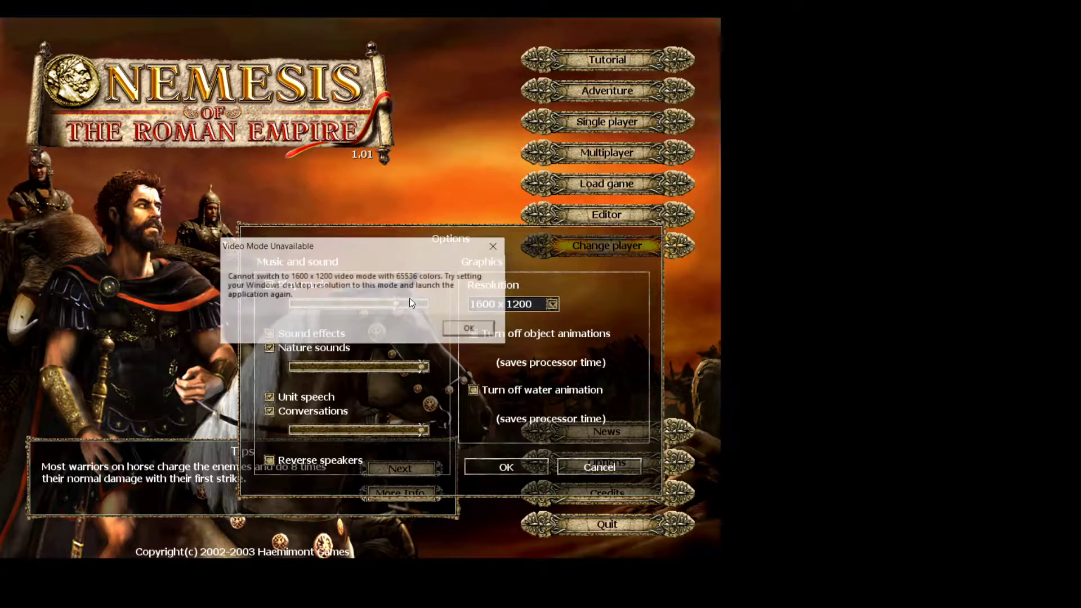
click(470, 330)
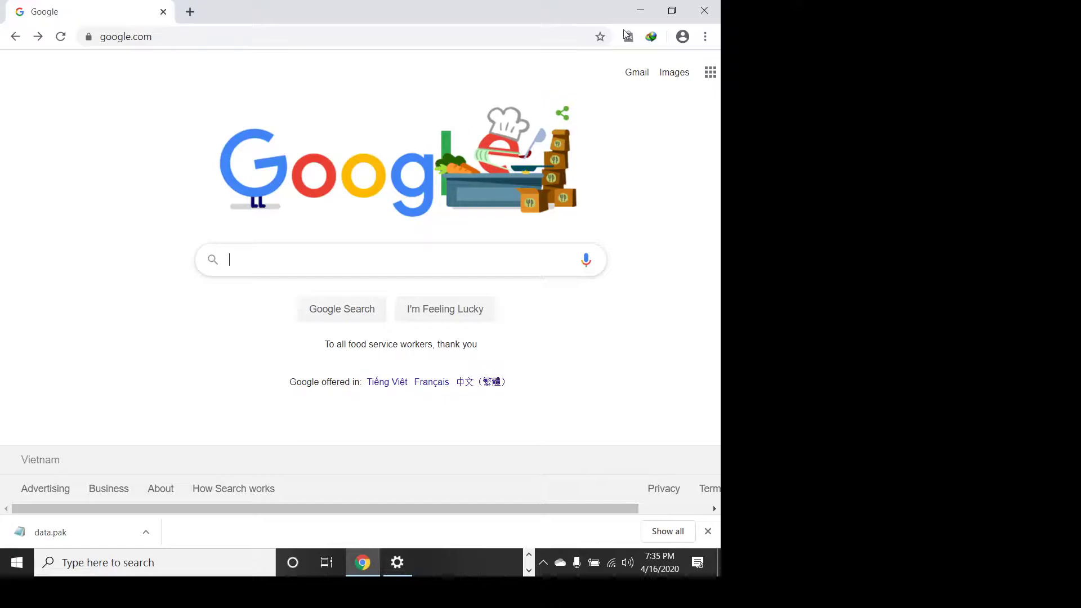
- Open Windows Display settings and keep the display resolution at 1920 × 1080 (Recommended)
click(640, 10)
right_click(530, 288)
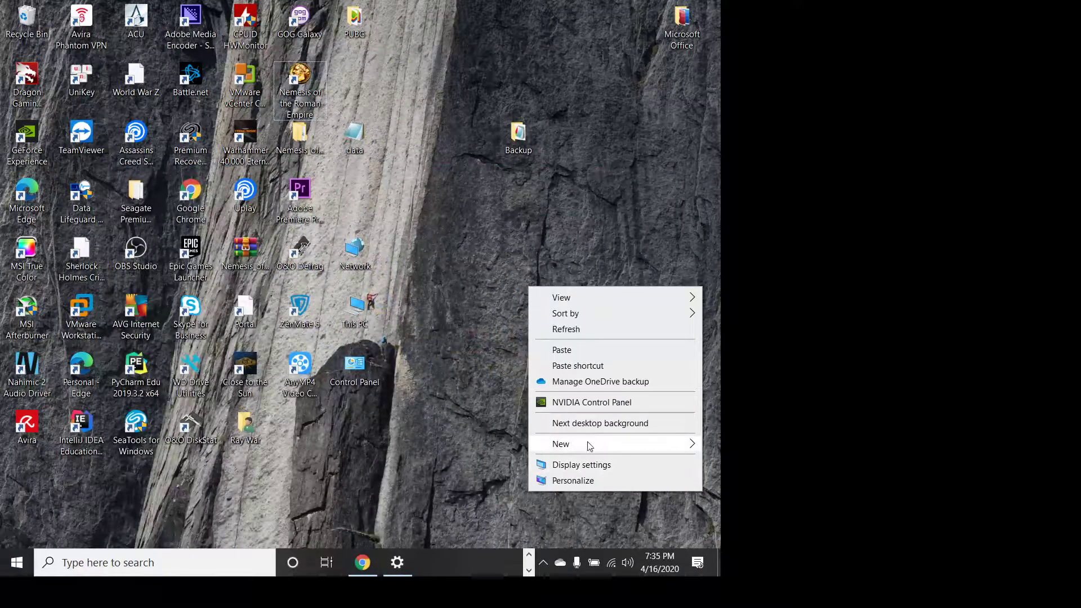
click(582, 464)
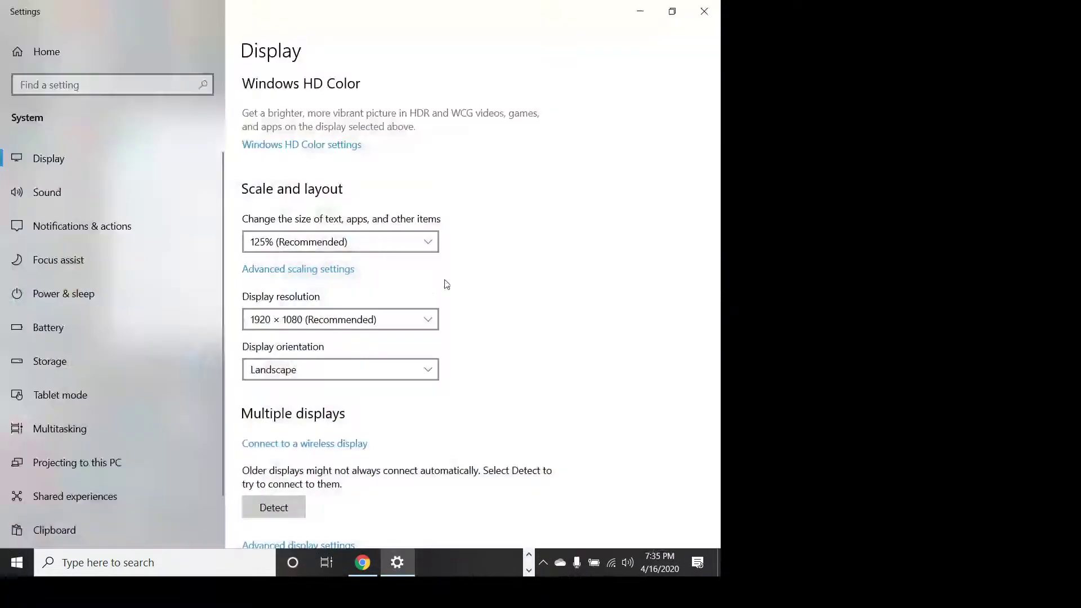
scroll(443, 289, down, 2)
scroll(380, 322, down, 1)
click(338, 320)
click(299, 164)
scroll(316, 287, down, 1)
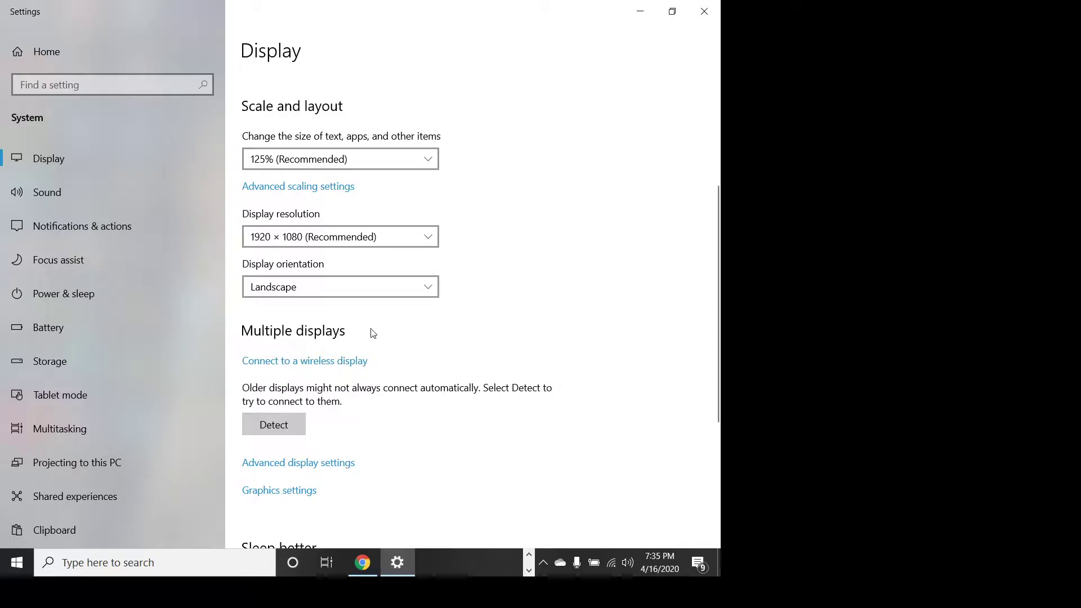
scroll(372, 321, up, 3)
- Reopen Display settings and check the display resolution list again
click(705, 15)
right_click(507, 250)
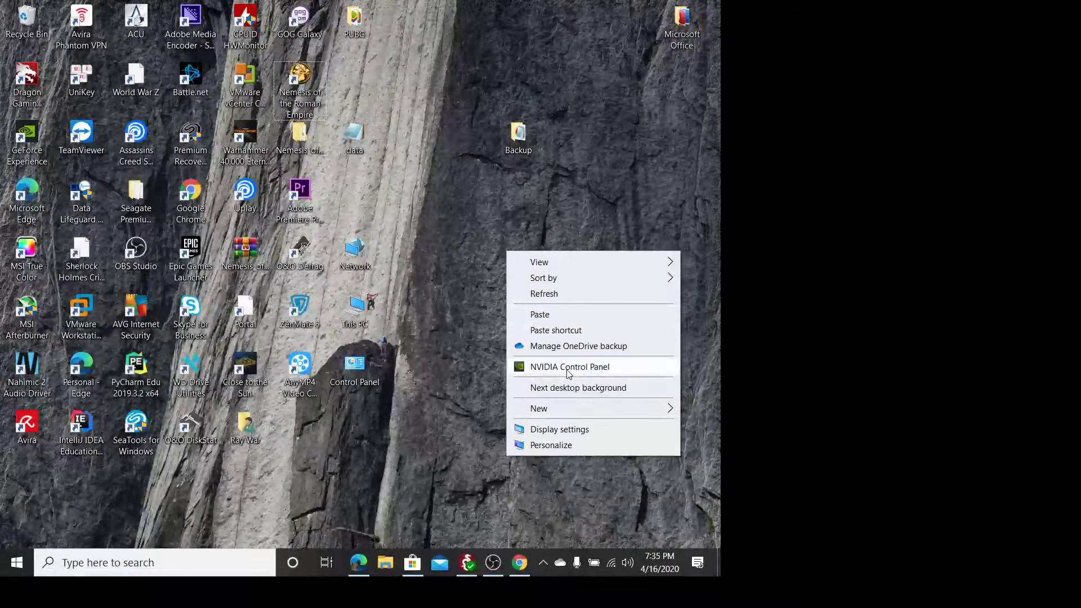
click(560, 430)
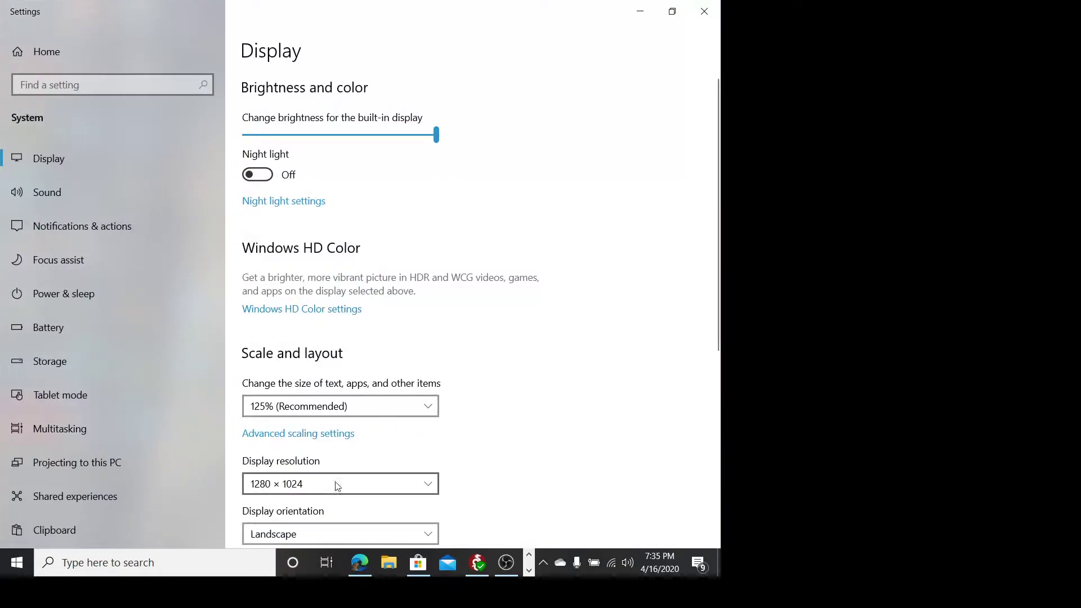
click(336, 483)
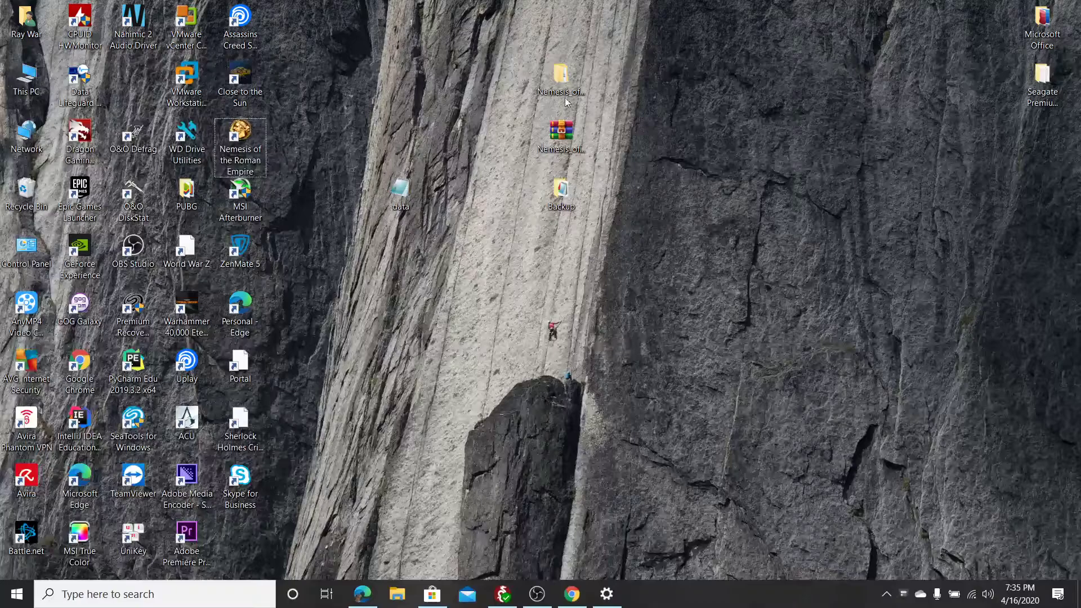
- Delete the old desktop Backup folder and open the game's Packs folder
mouse_move(651, 315)
mouse_down()
mouse_move(545, 206)
mouse_move(536, 221)
mouse_up()
key(Delete)
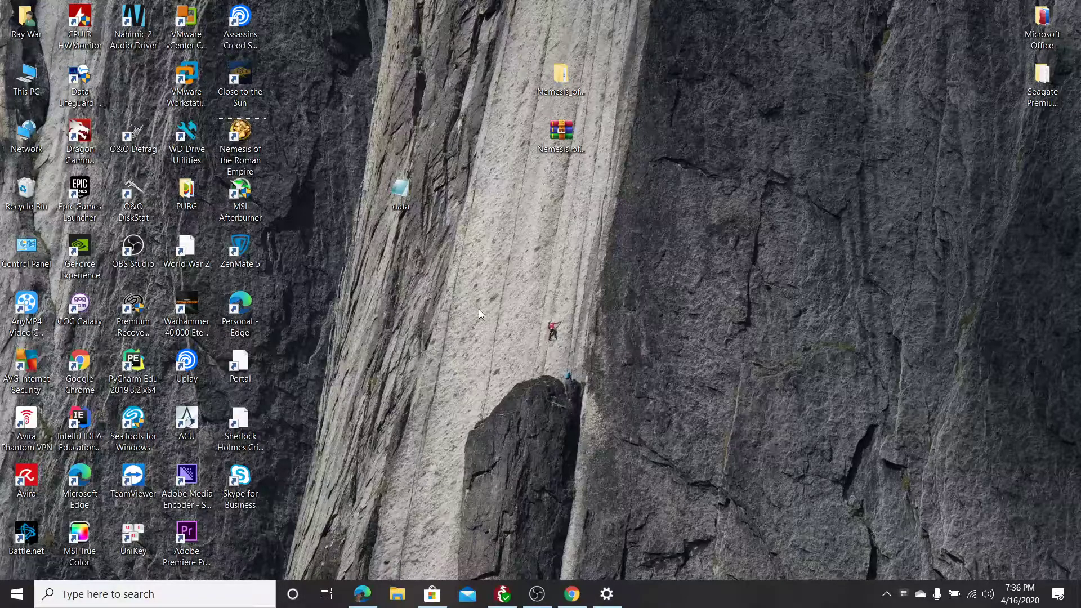
right_click(240, 152)
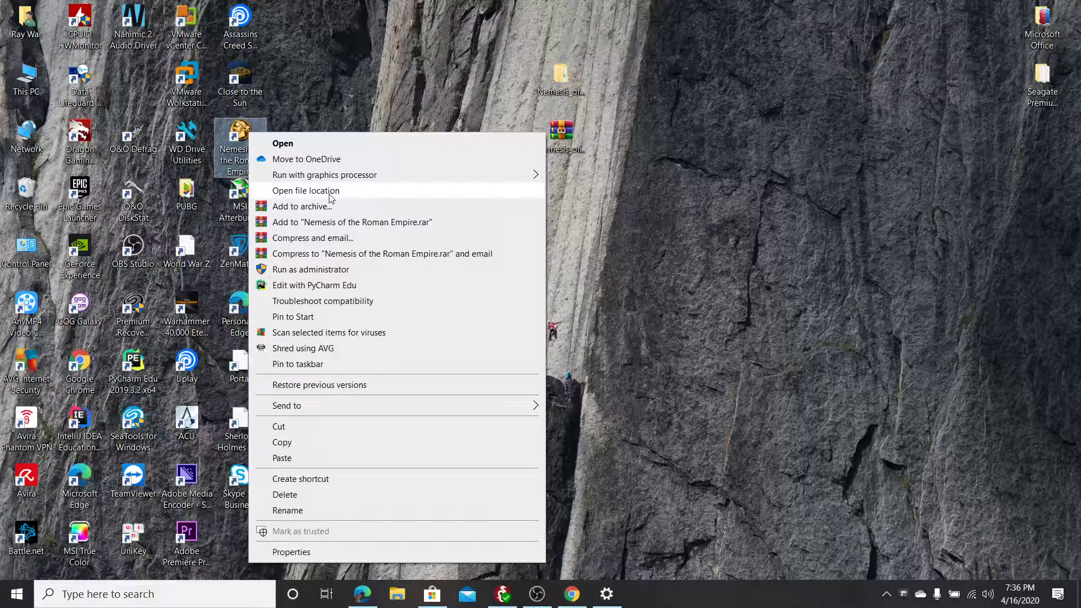
click(306, 190)
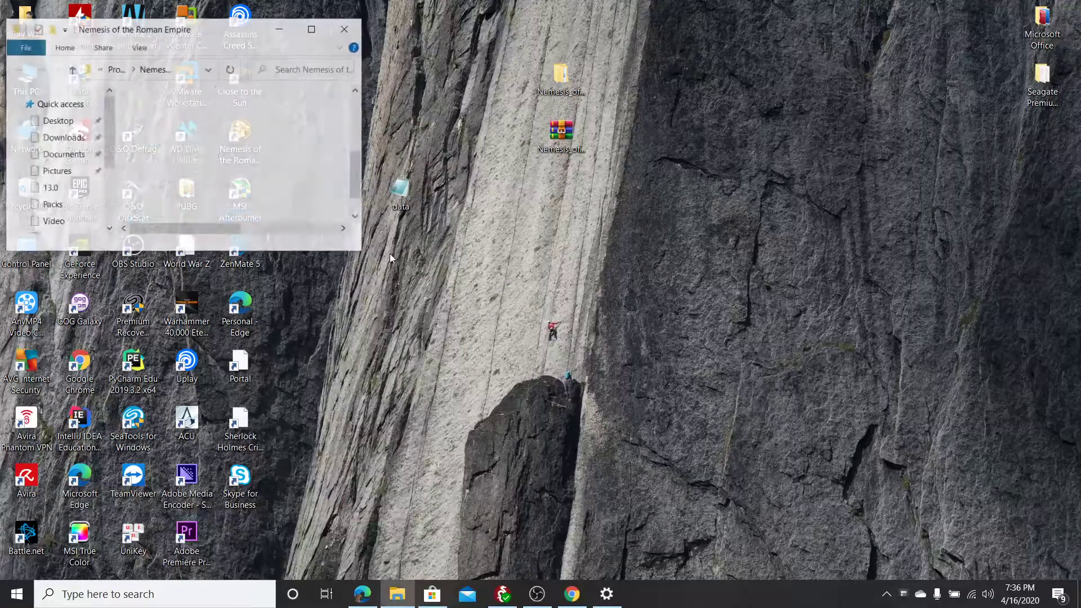
click(313, 28)
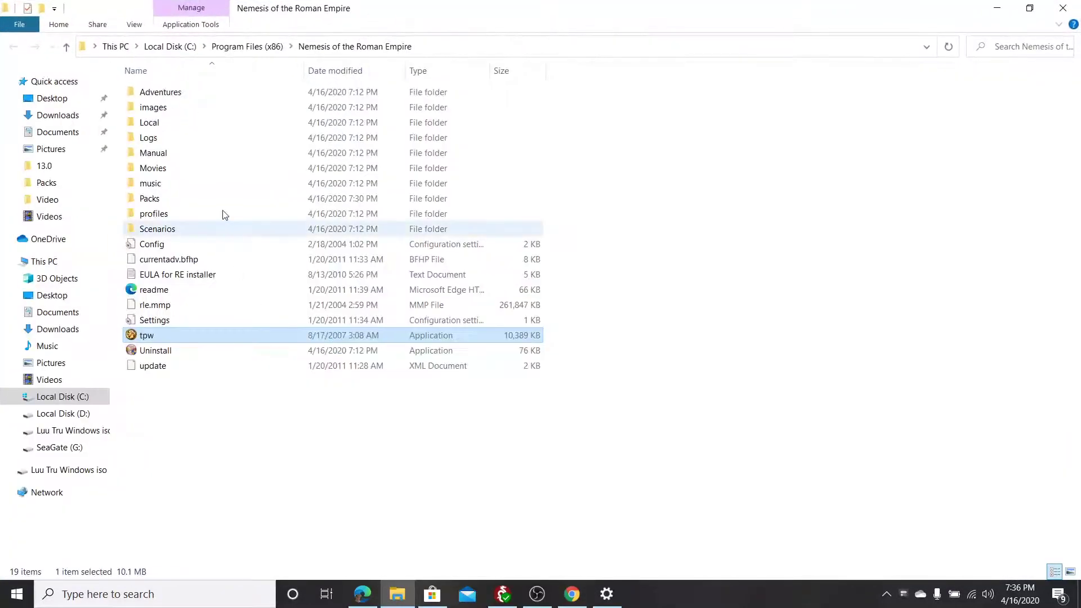
click(161, 199)
double_click(167, 203)
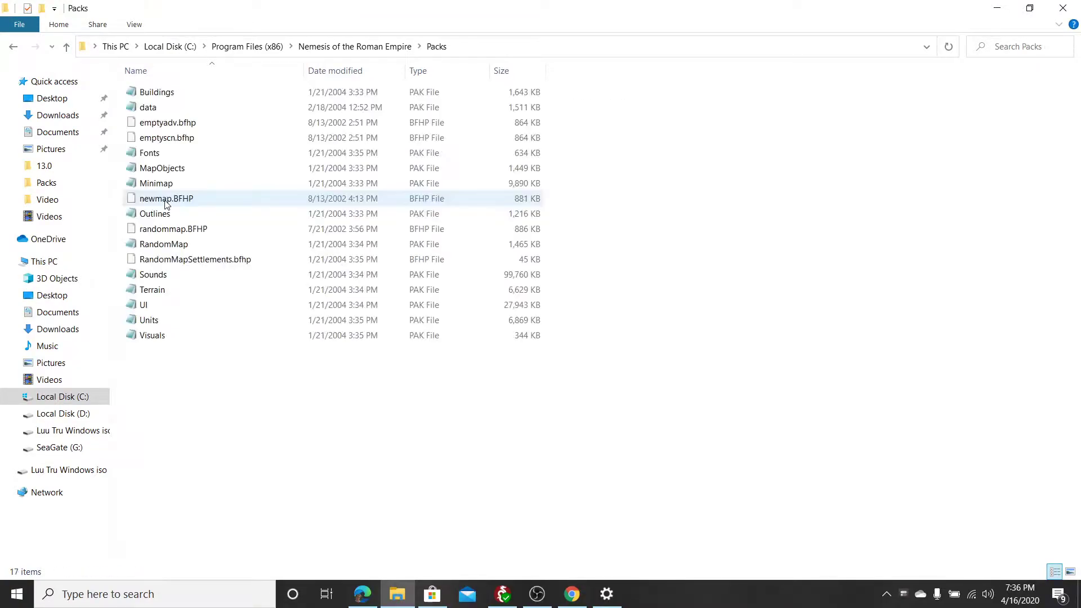
- Create a new desktop folder named Backup and open it
click(160, 108)
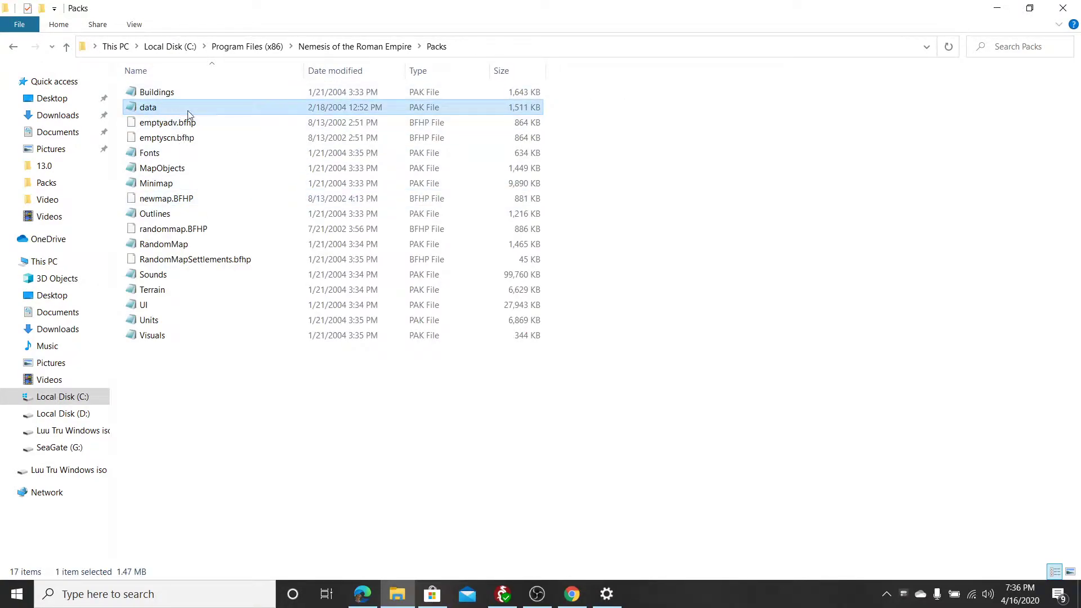
click(1019, 9)
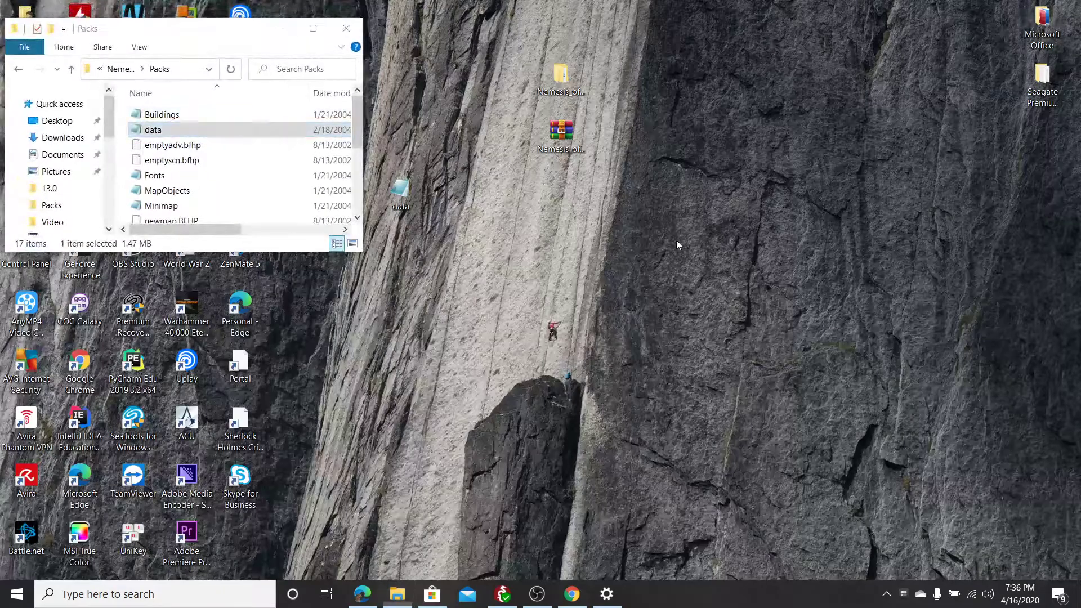
right_click(680, 221)
mouse_move(711, 394)
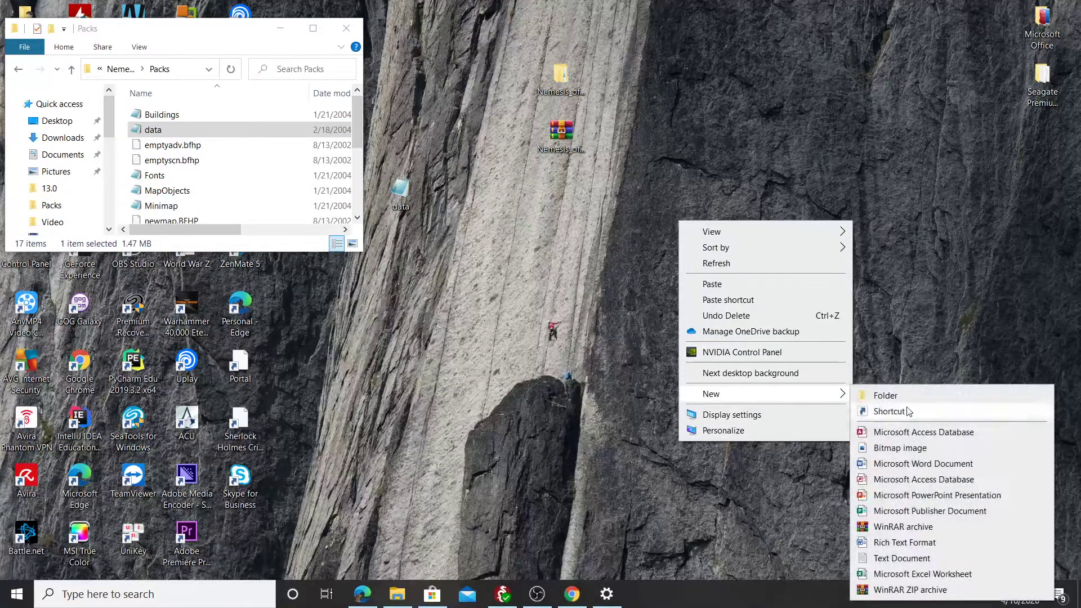
click(886, 396)
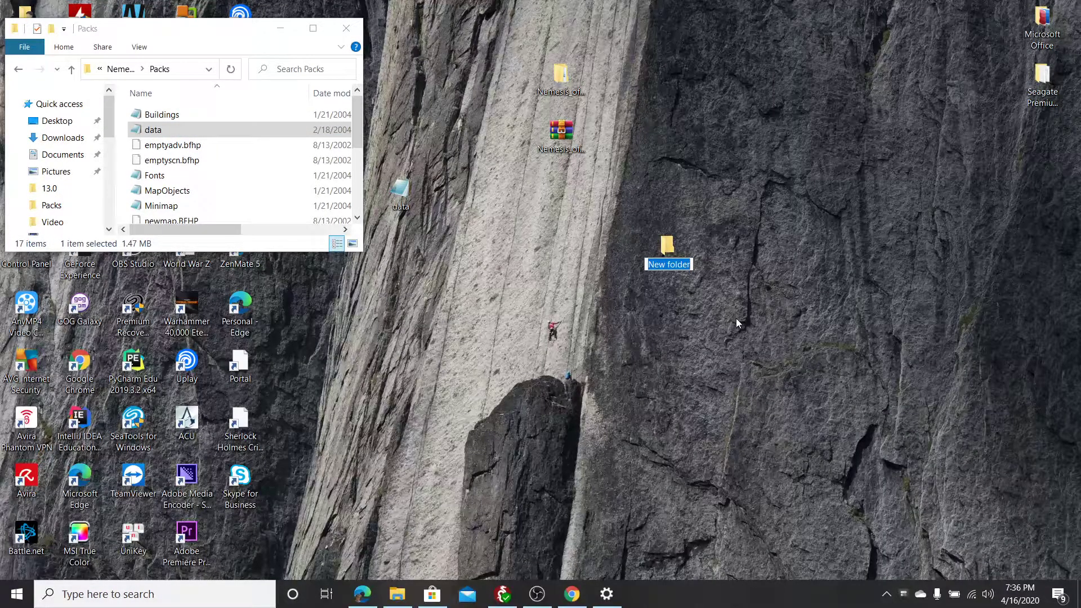
text(Backup)
key(Return)
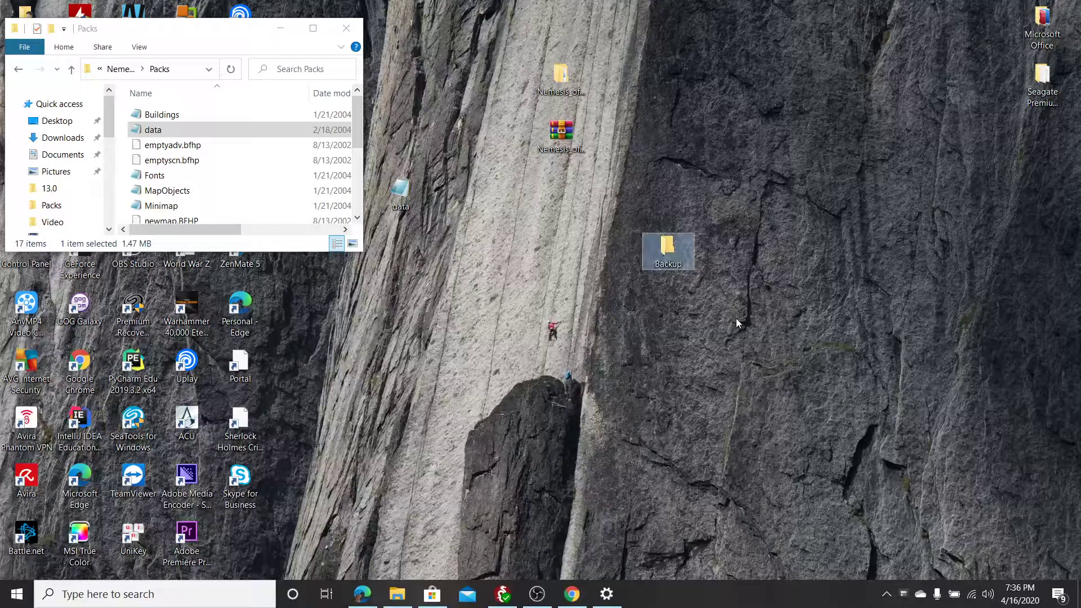
key(Return)
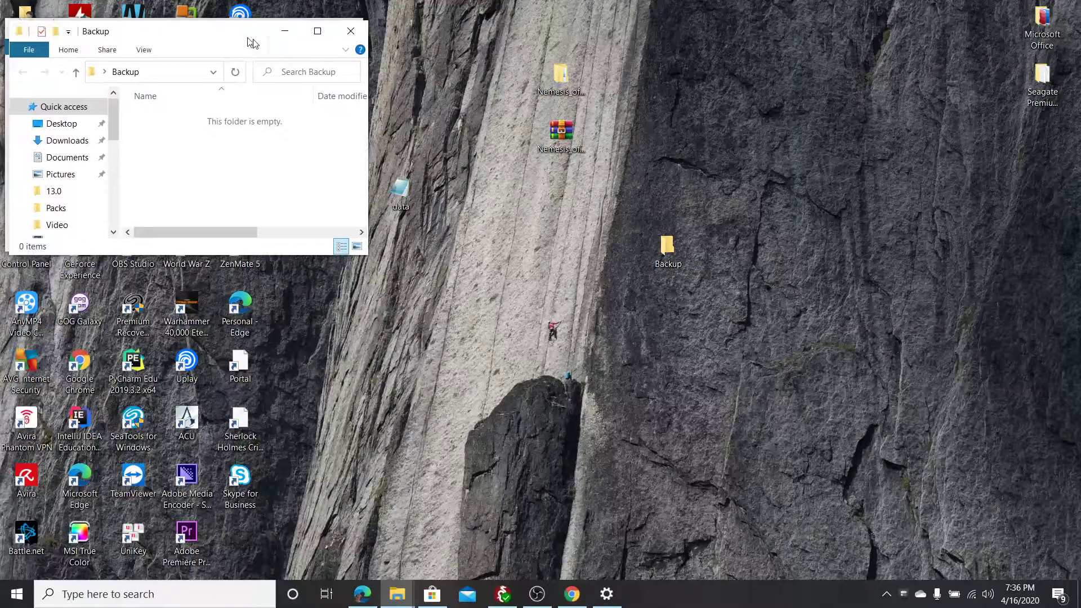
- Copy the data file from Packs into the Backup folder
drag(249, 42, 711, 131)
right_click(179, 128)
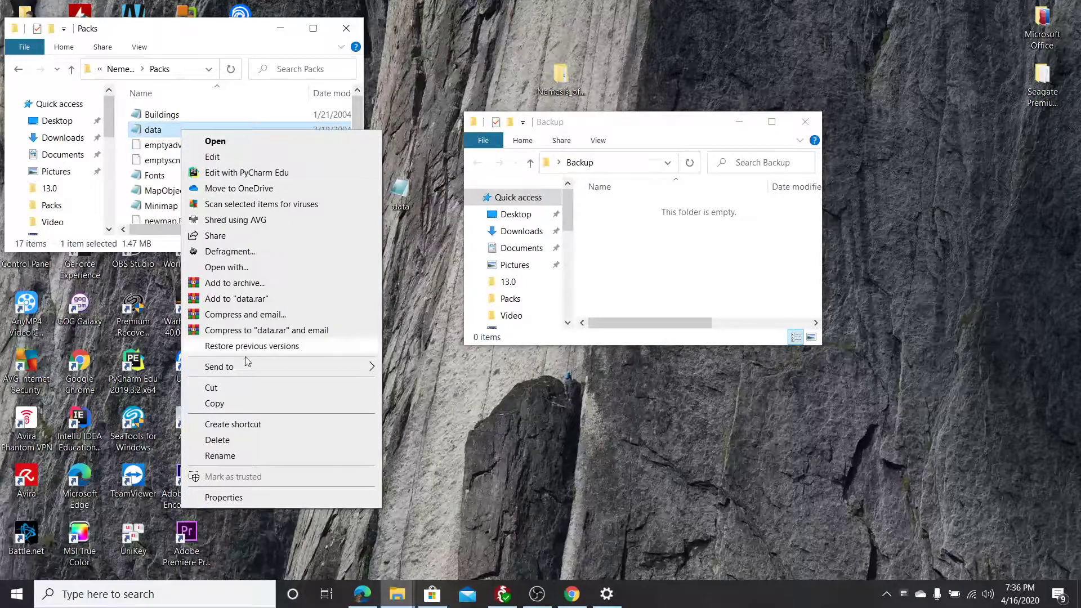
click(236, 410)
right_click(667, 228)
click(650, 317)
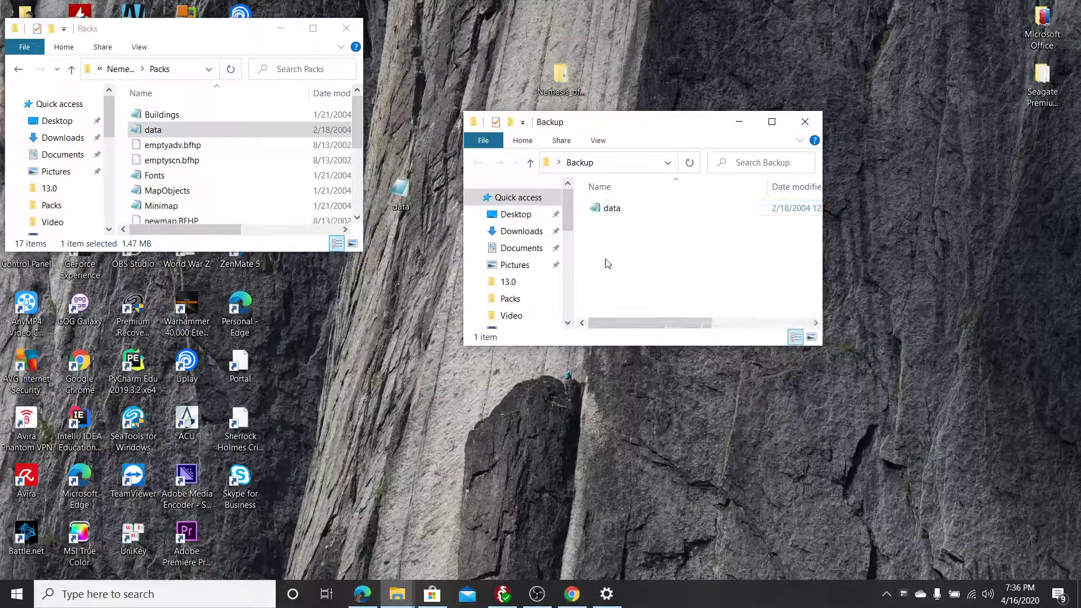
drag(654, 128, 709, 103)
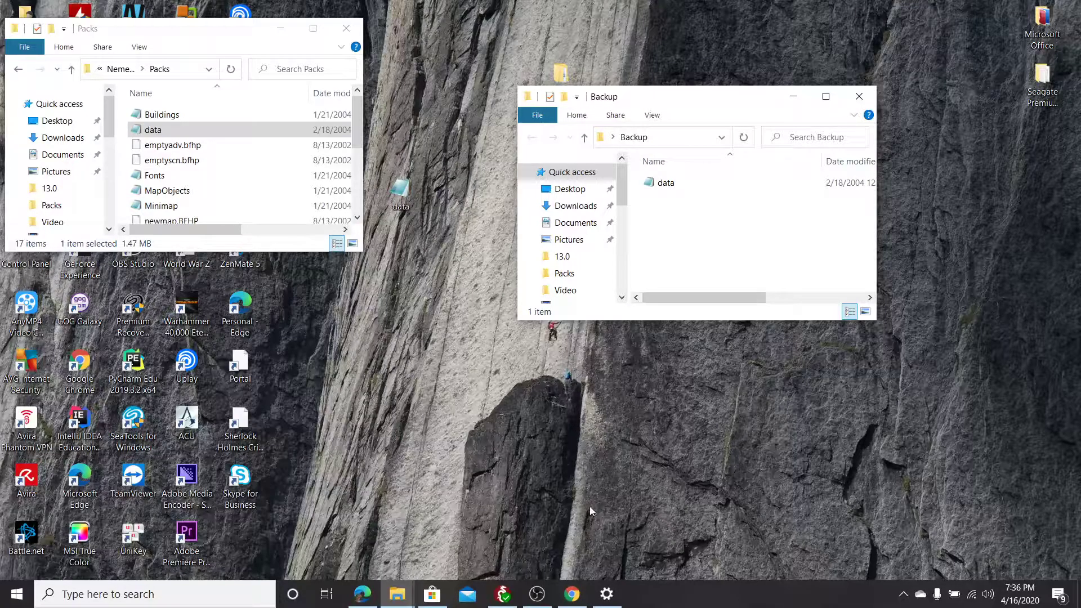
- Search Google for 'hex editor online' and open the HexEd.it result
click(573, 594)
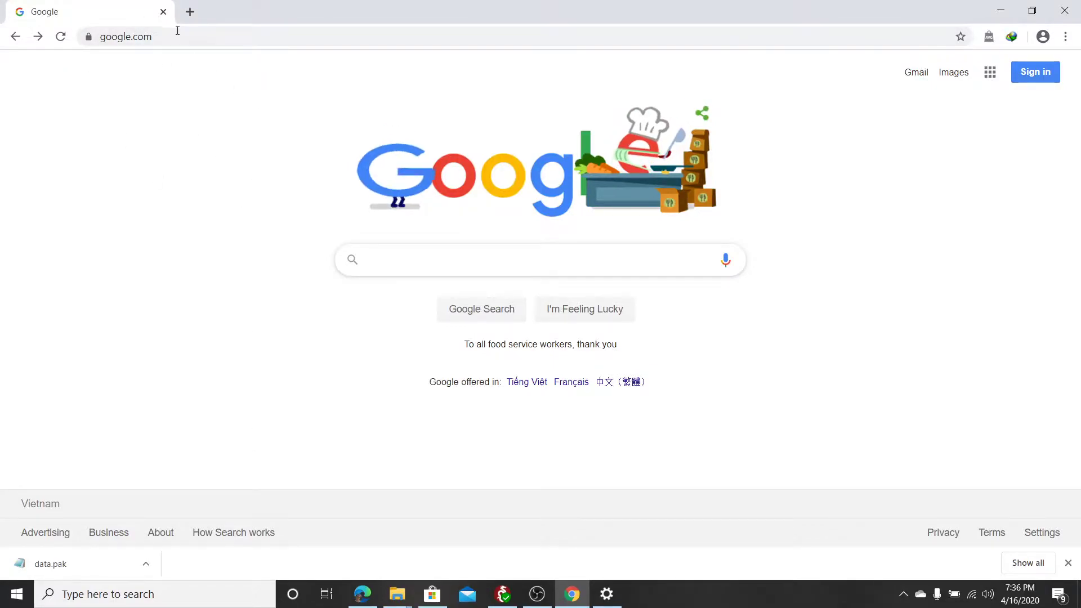
text(hed)
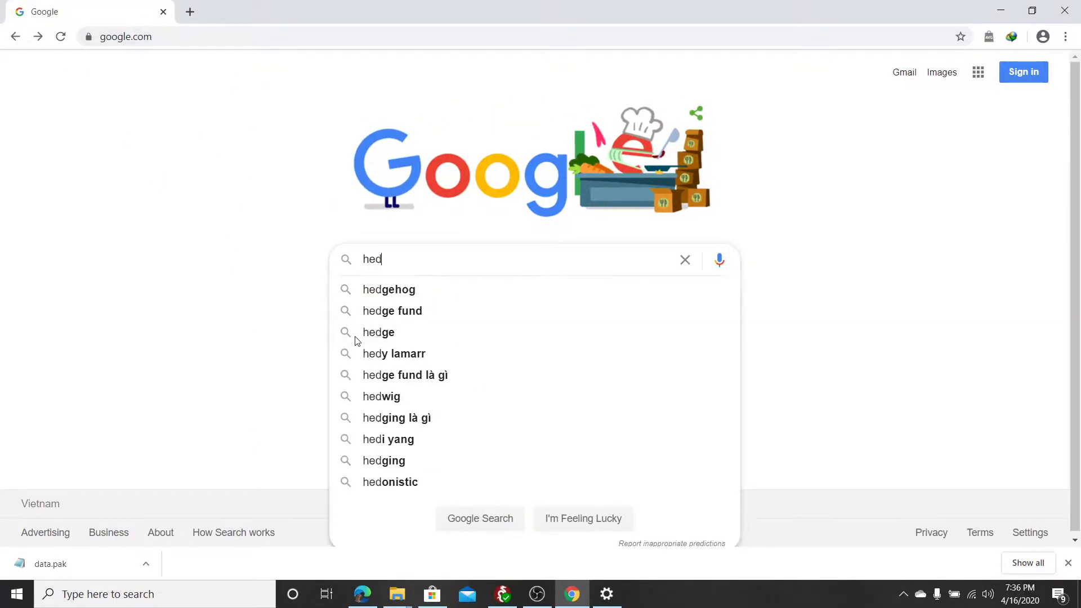
text( ed)
key(BackSpace)
key(BackSpace)
key(BackSpace)
text(x edio)
key(BackSpace)
text(tor online)
key(Return)
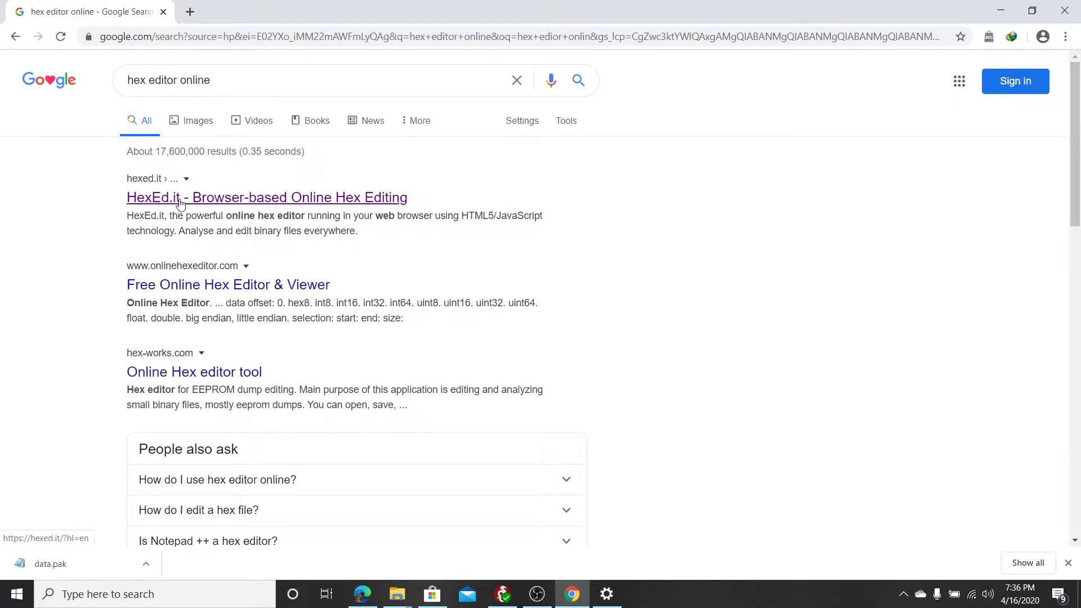
click(311, 198)
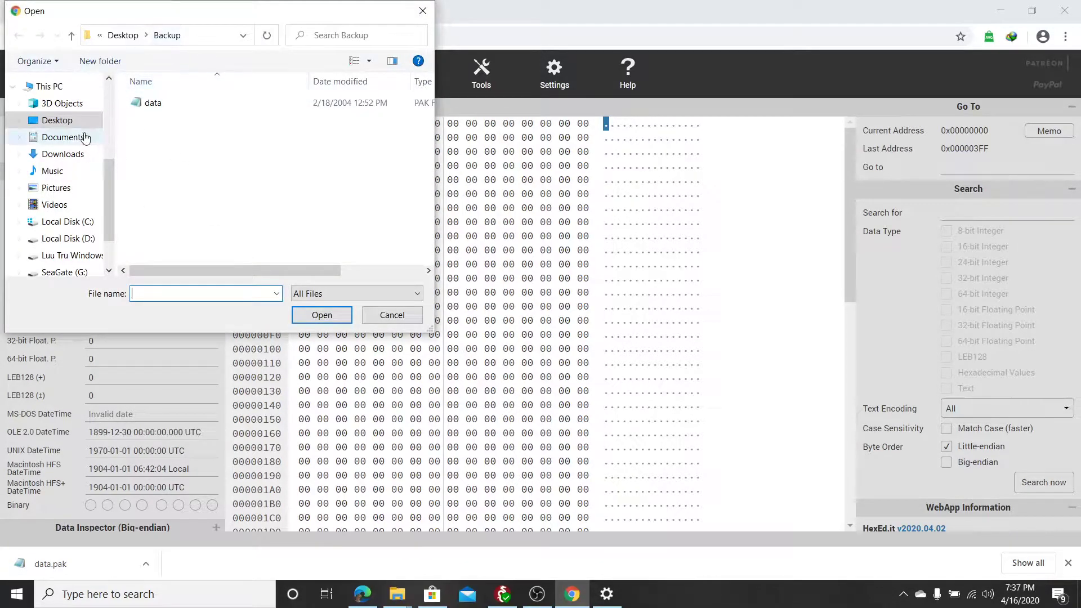
- Load the data.pak file from Desktop > Backup into HexEd.it
mouse_move(59, 169)
click(206, 38)
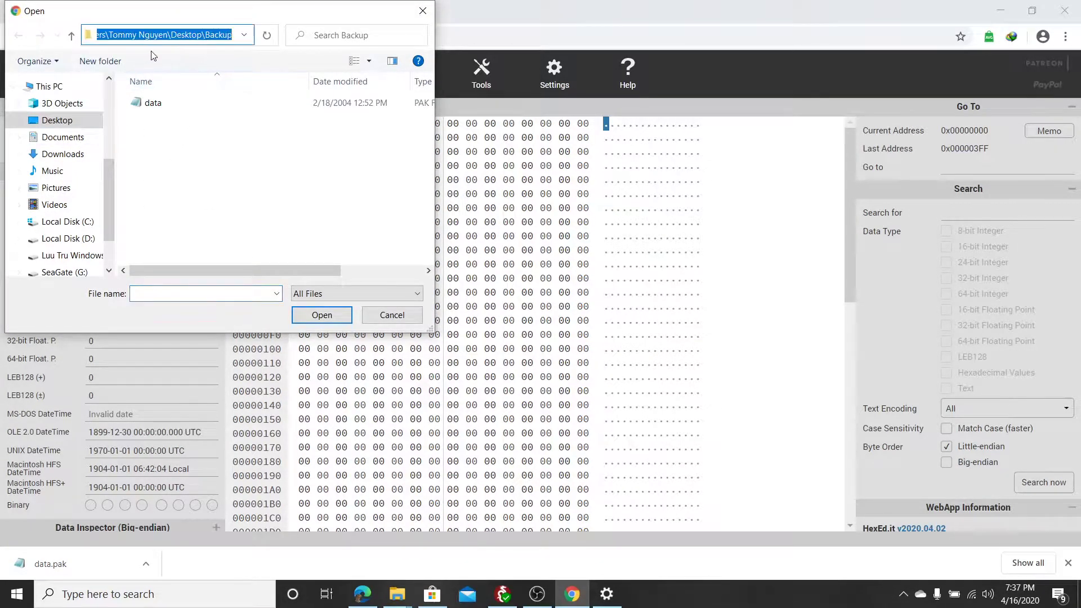
key(Escape)
click(163, 103)
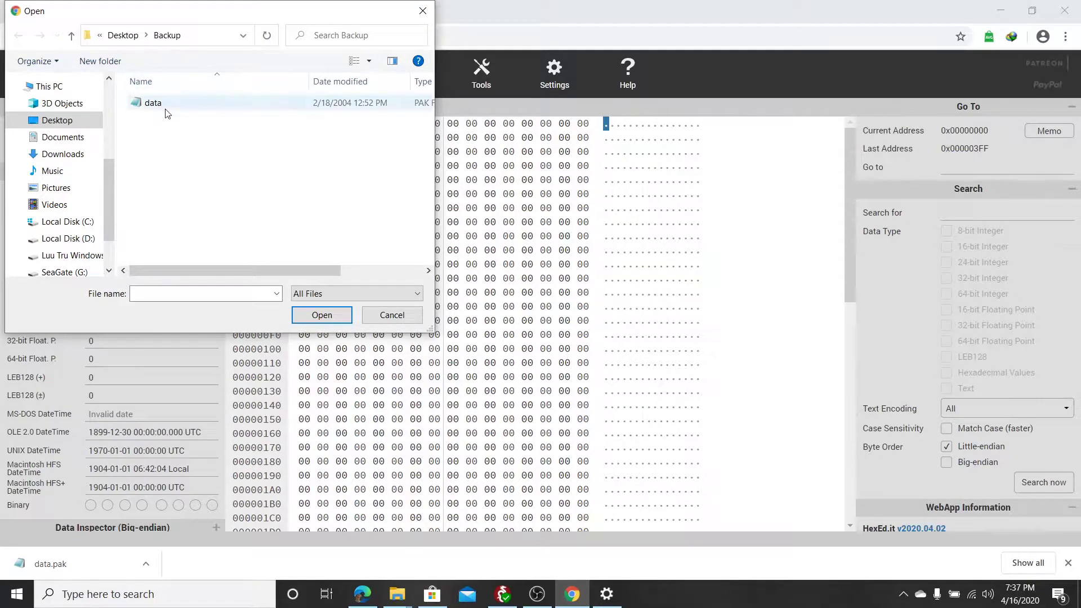
double_click(202, 106)
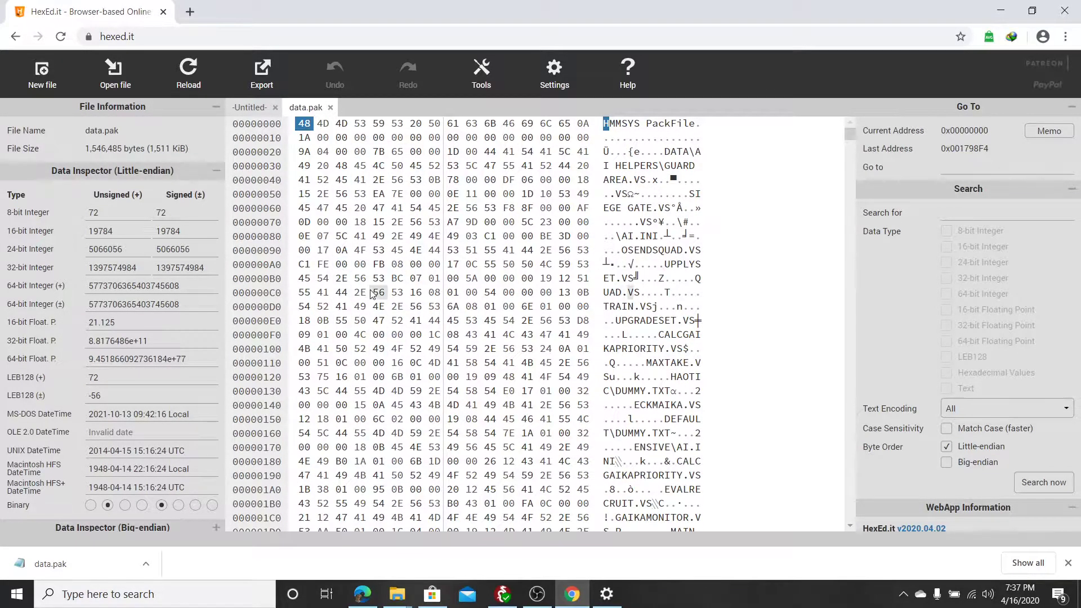
- Search data.pak for 'resolution' and scroll to the [Resolutions] section listing Res1–Res4
click(959, 212)
text(resolution)
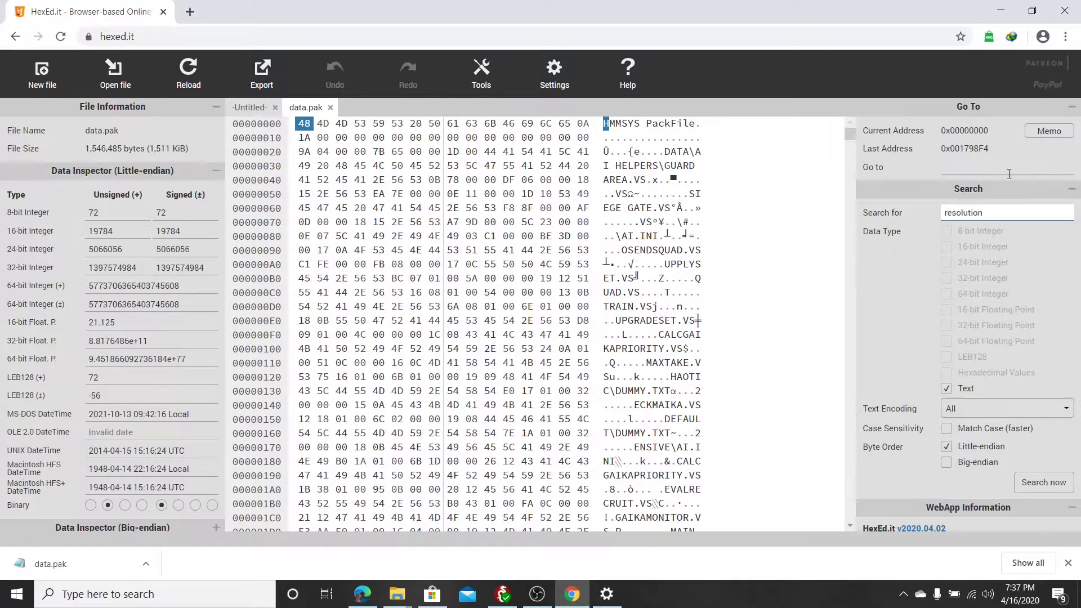
click(1044, 483)
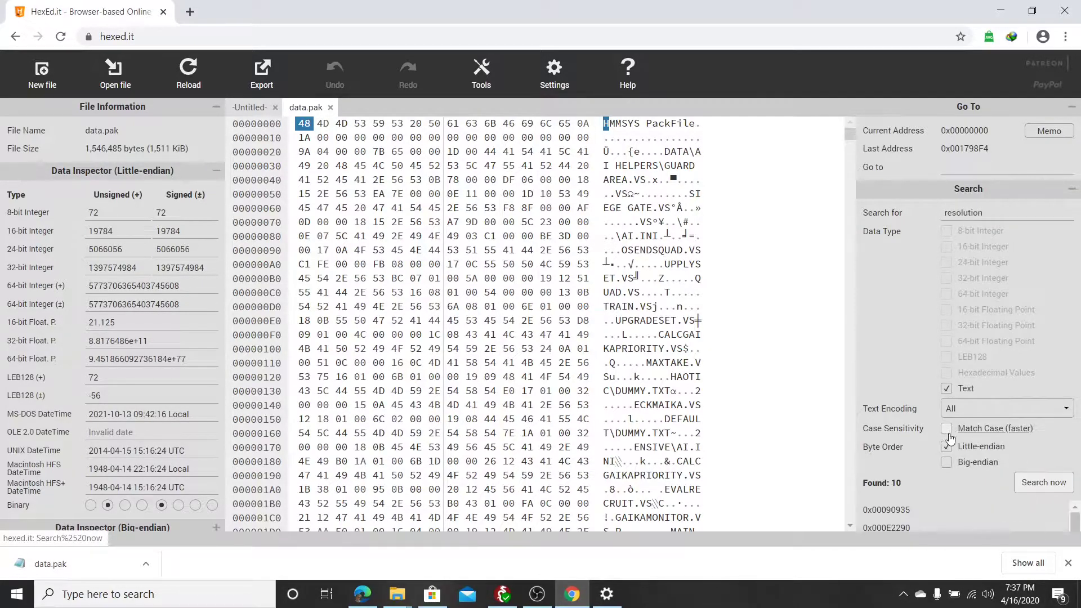
scroll(949, 439, down, 1)
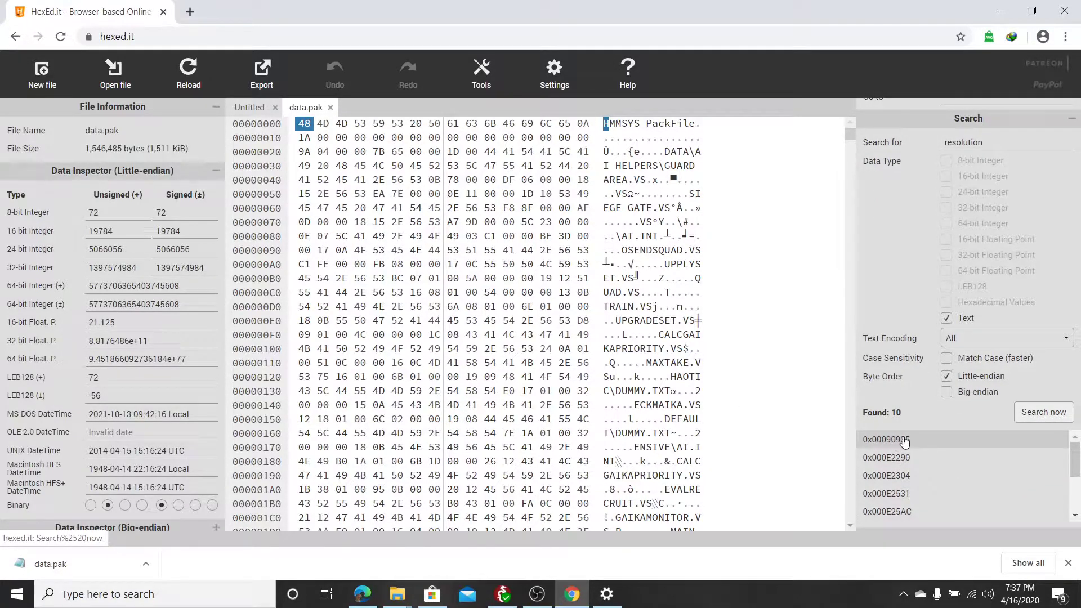
click(903, 441)
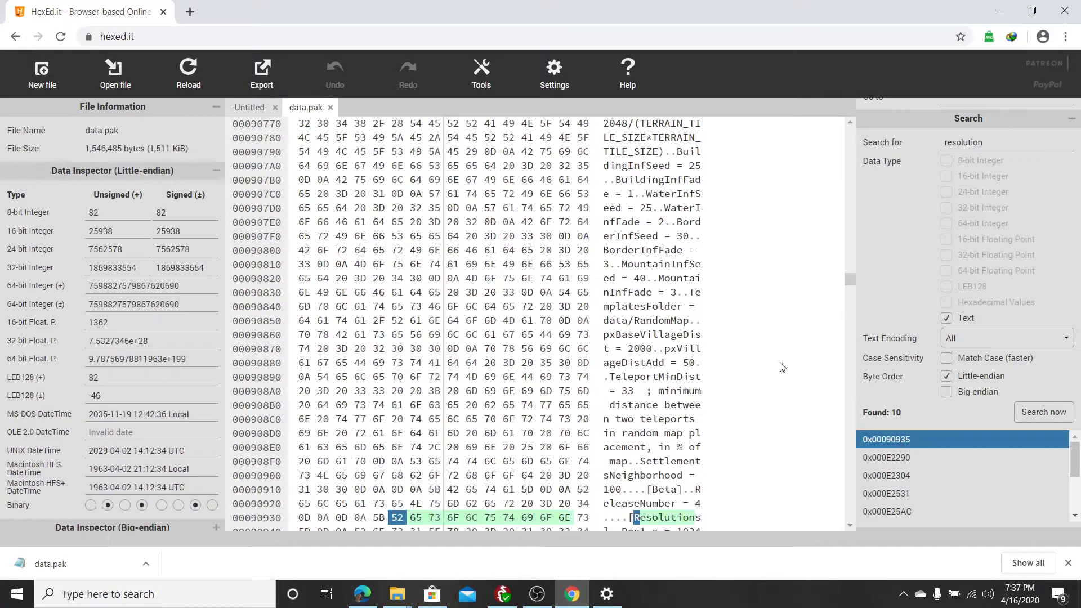
click(849, 527)
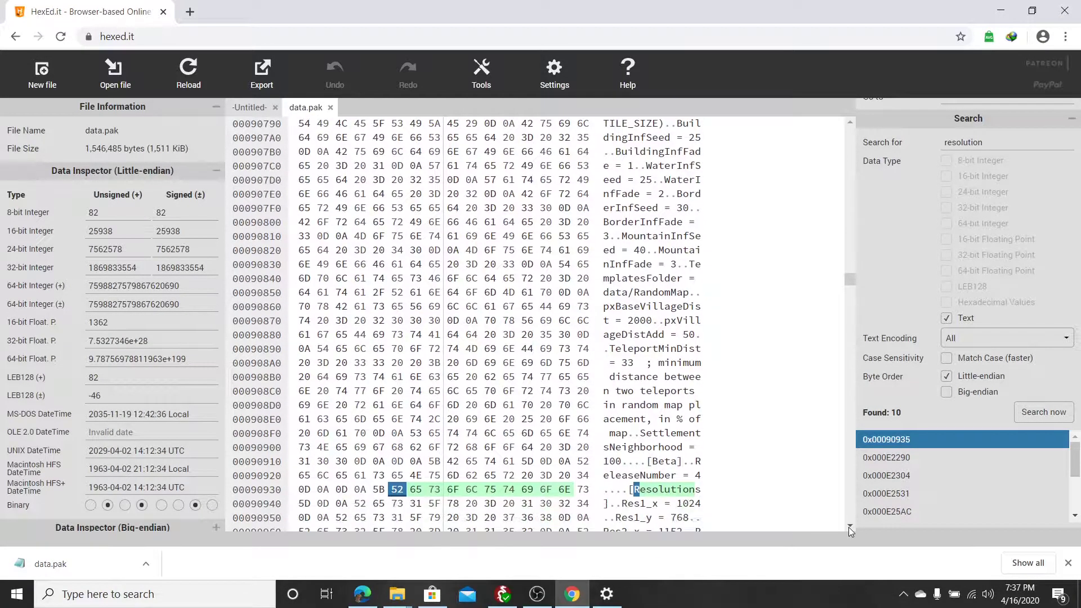
click(849, 527)
click(849, 527)
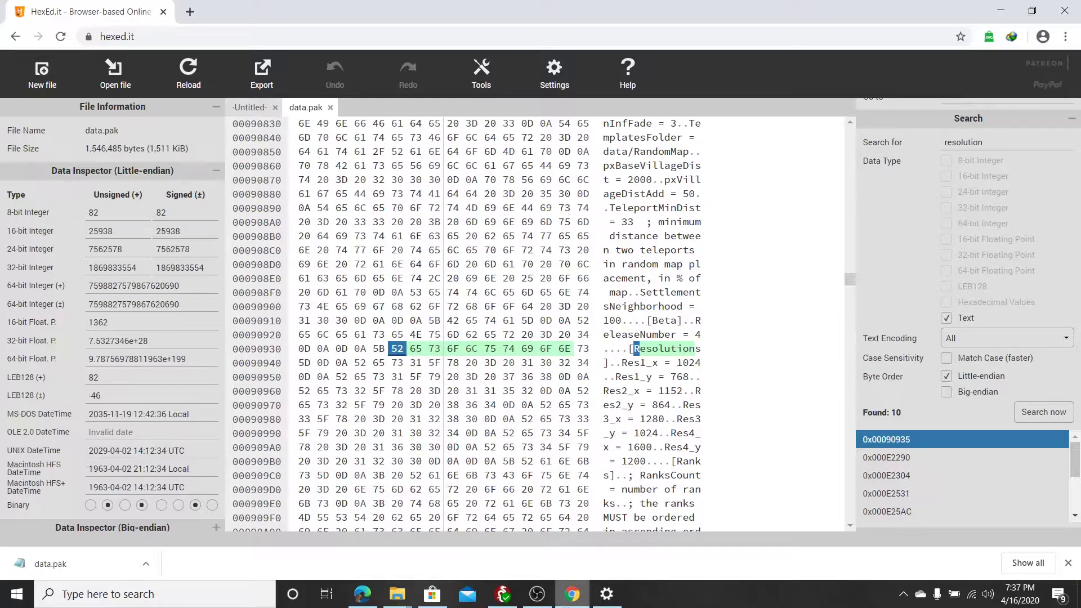
click(607, 593)
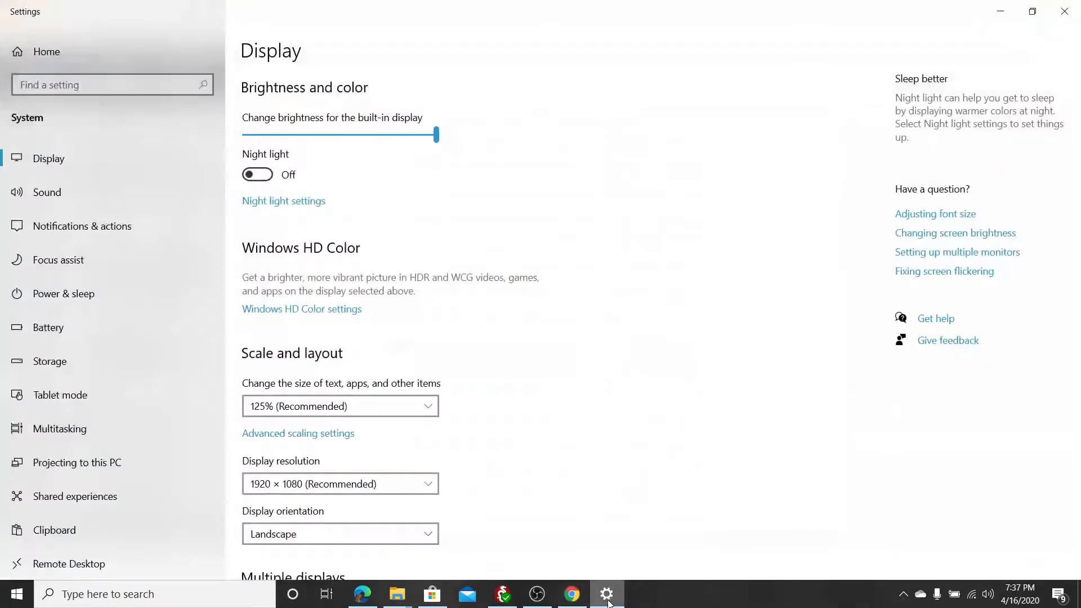
click(388, 484)
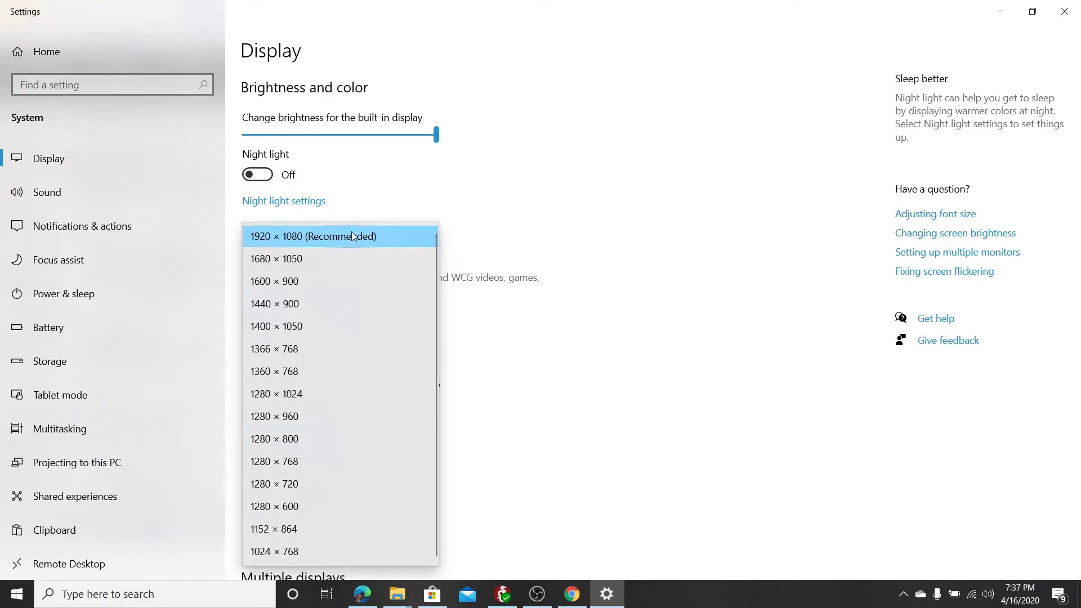
click(254, 237)
click(573, 594)
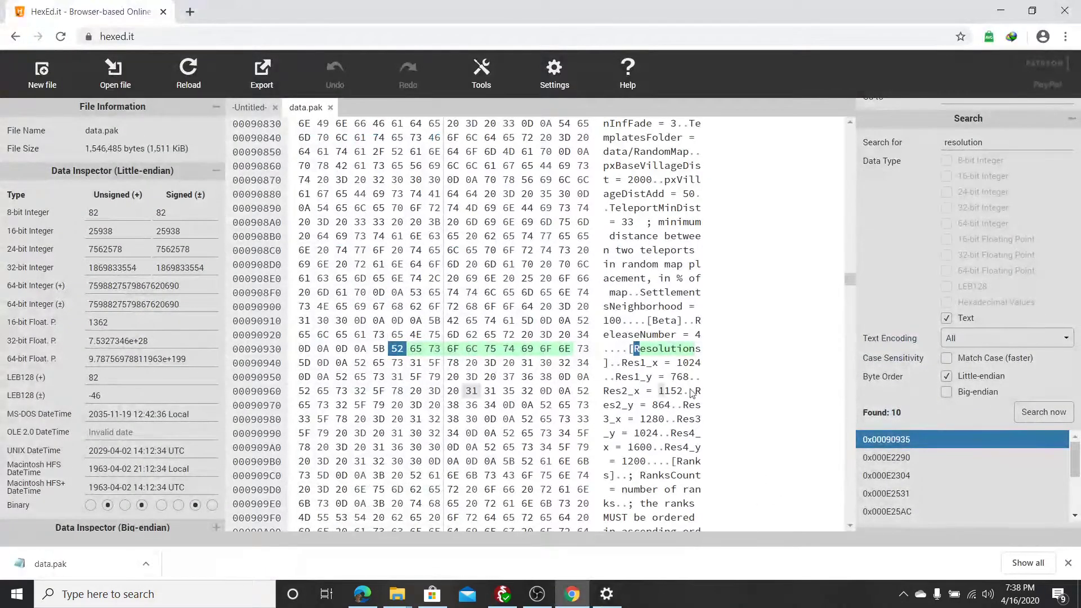
- Overwrite Res4 in the text column, turning 1600 x 1200 into 1920 x 1080
click(638, 448)
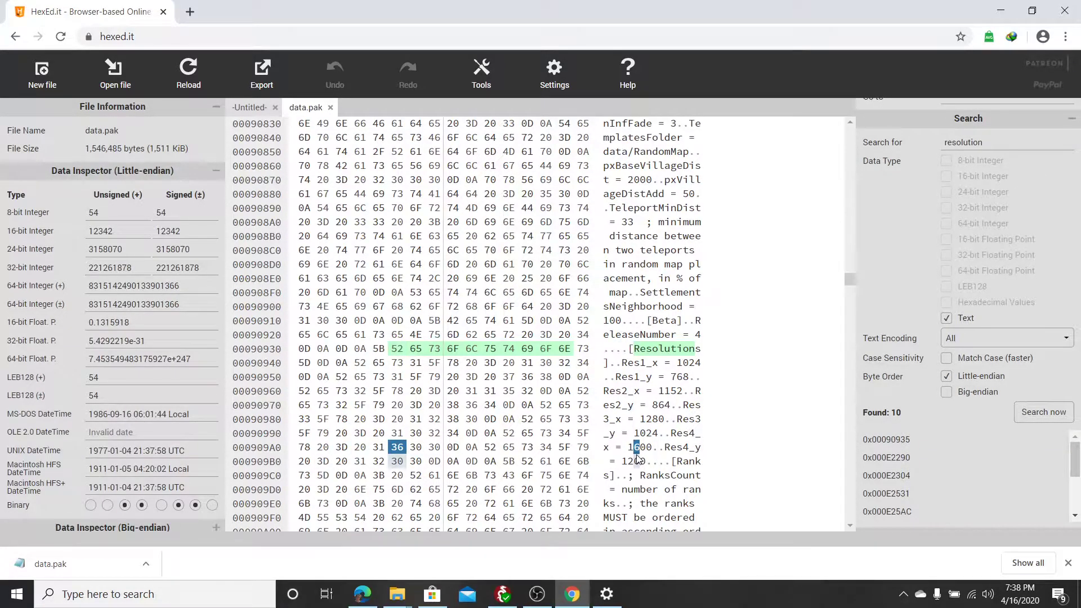
text(9)
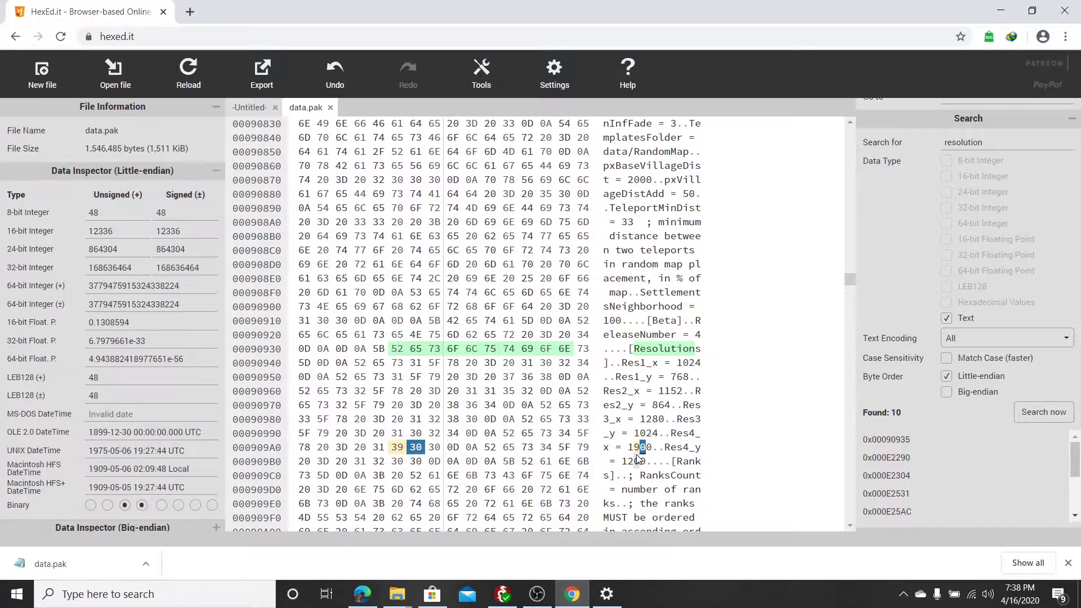
text(2)
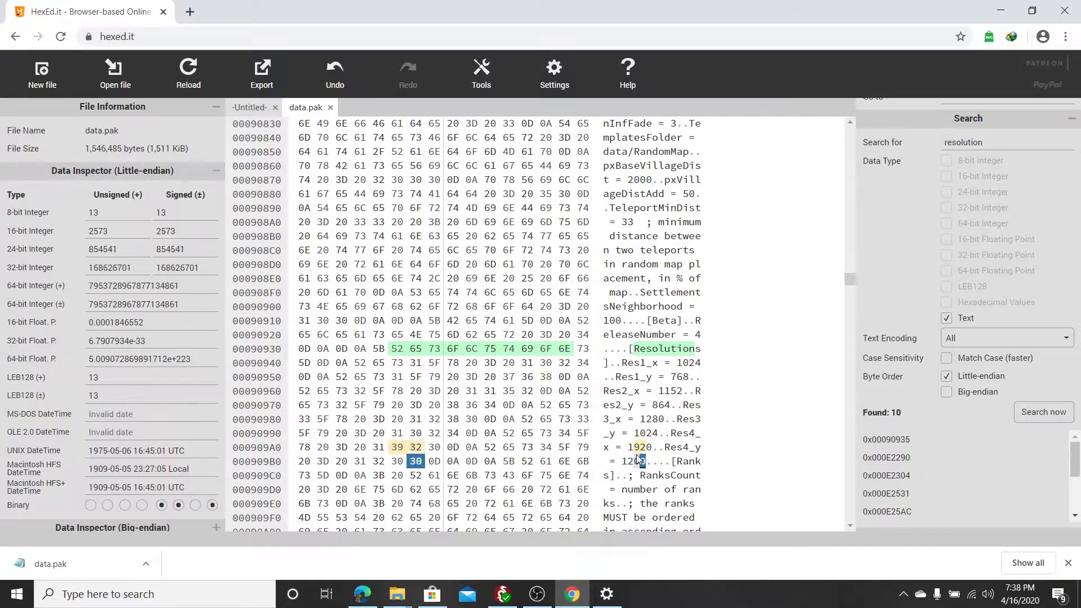
click(635, 460)
text(0)
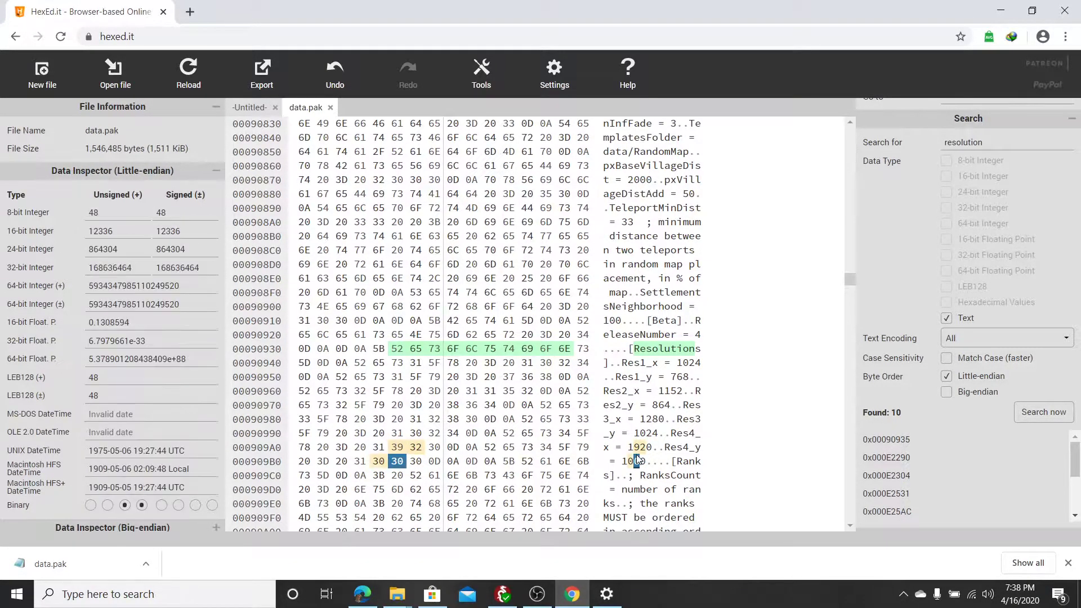
text(80)
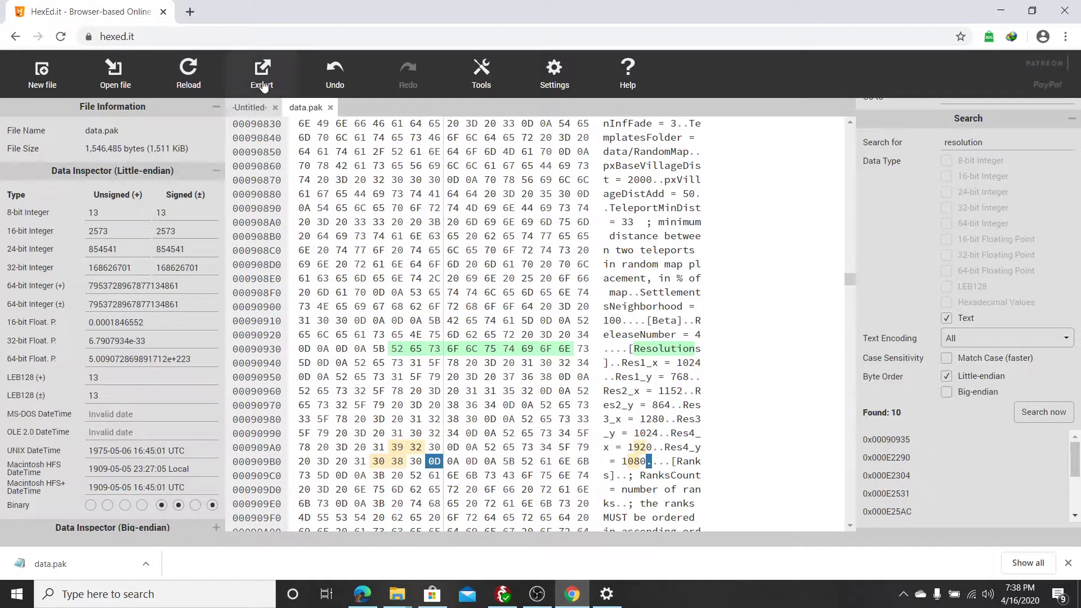
- Export the edited data.pak and show it in the Downloads folder
click(263, 78)
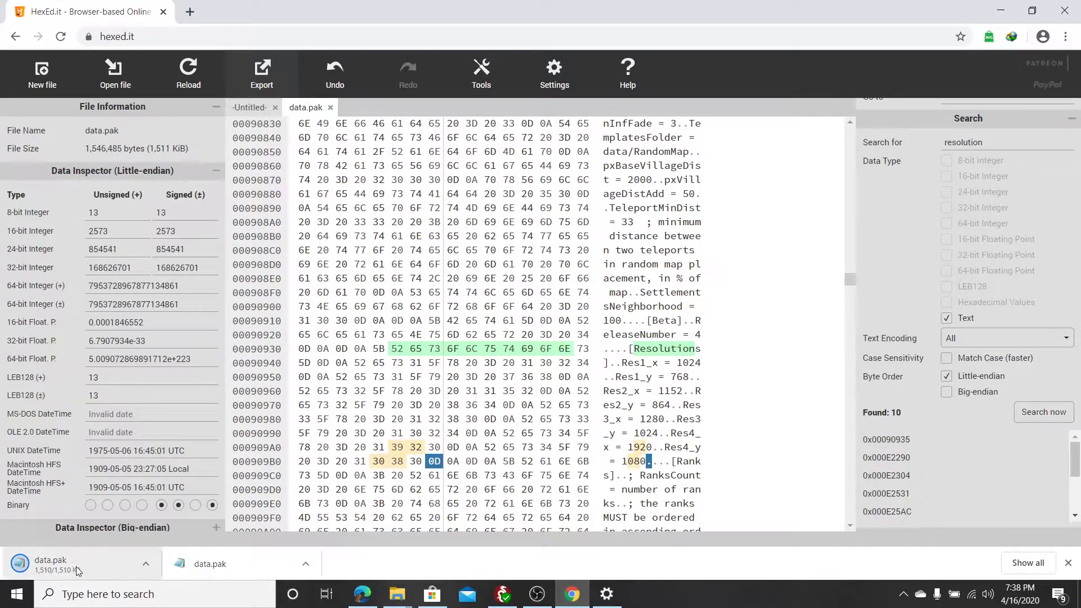
mouse_move(396, 594)
click(149, 564)
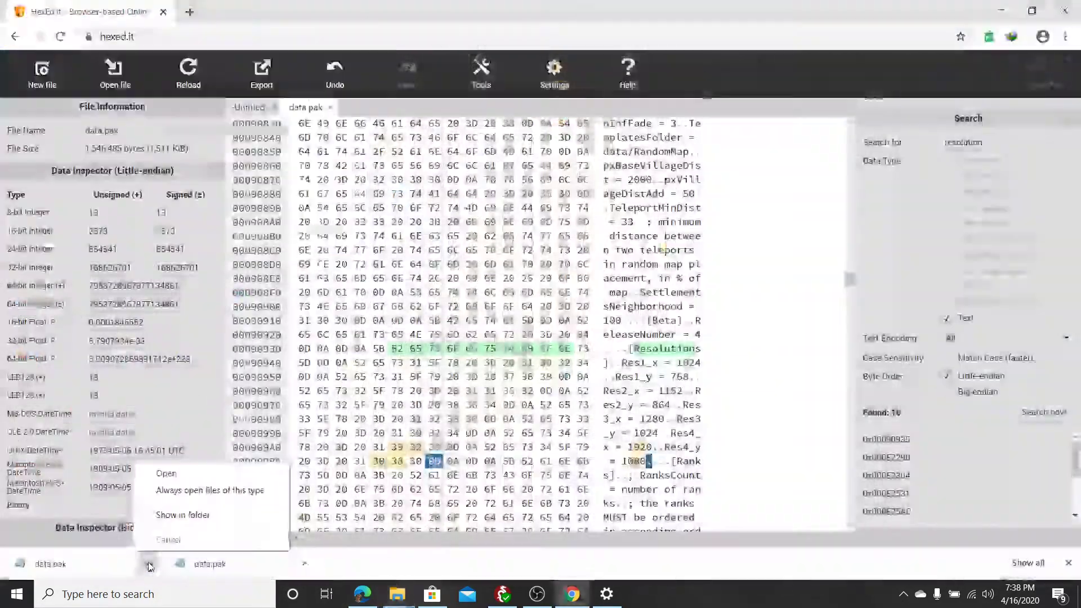
click(182, 515)
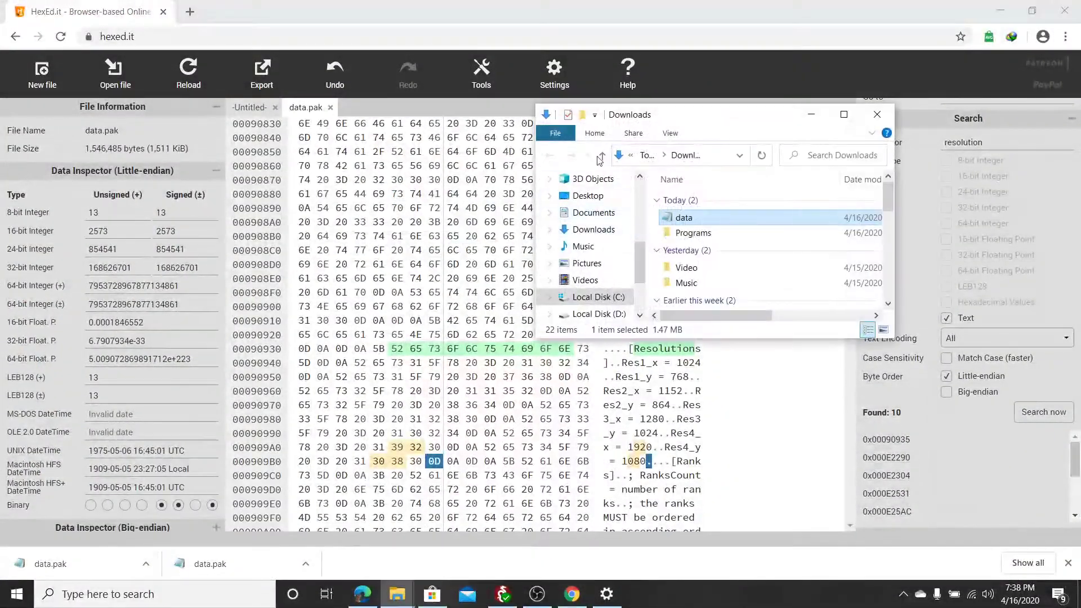
drag(729, 119, 362, 135)
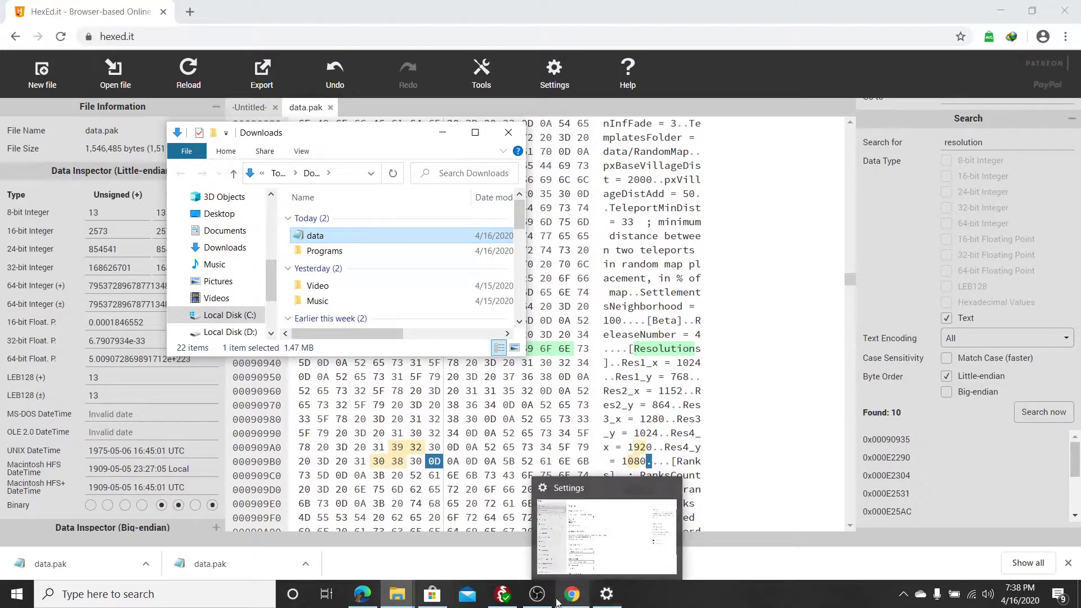
mouse_move(396, 594)
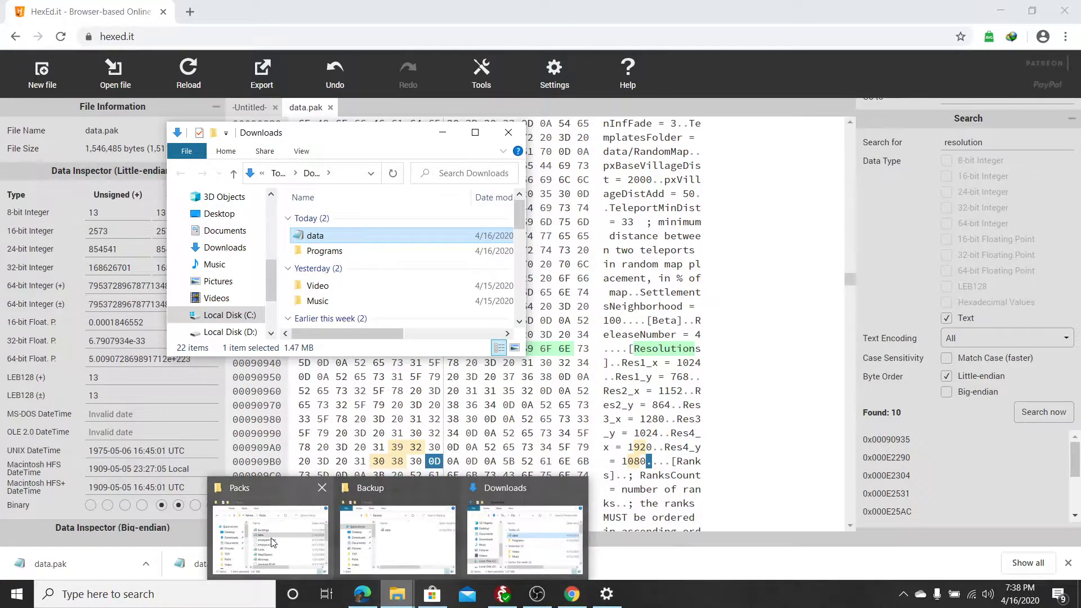
- Move the downloaded data file into Packs, replacing the original with administrator permission
click(279, 541)
drag(203, 27, 709, 132)
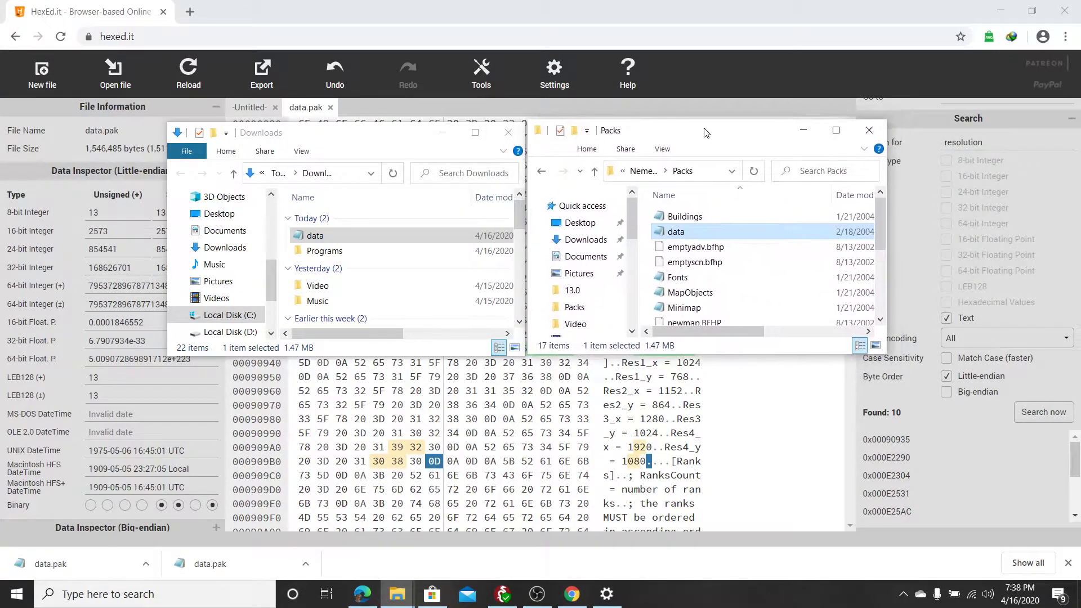
drag(315, 236, 705, 254)
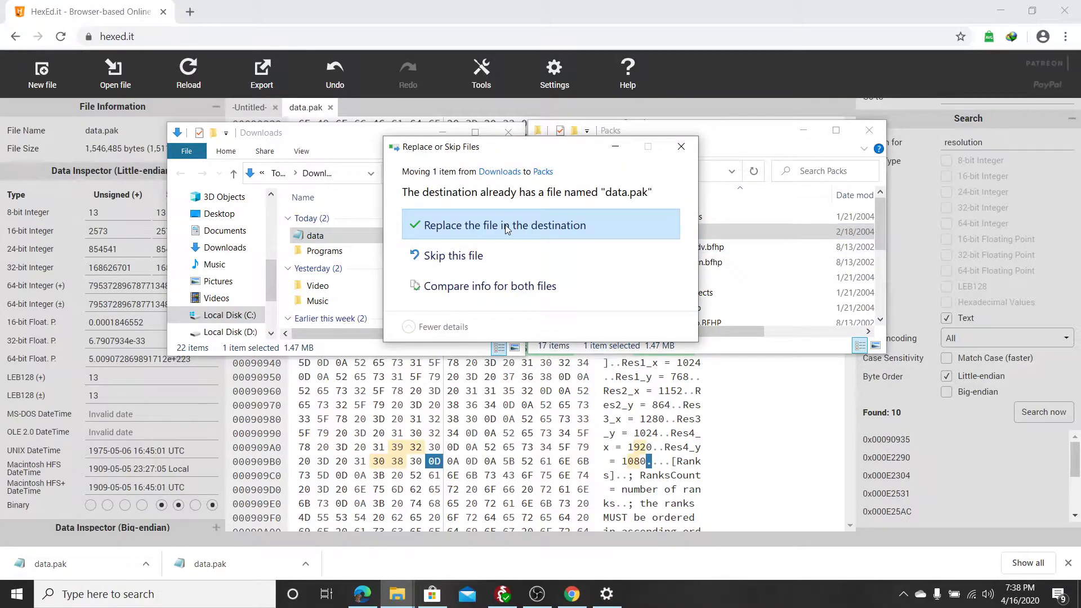
click(504, 225)
click(502, 231)
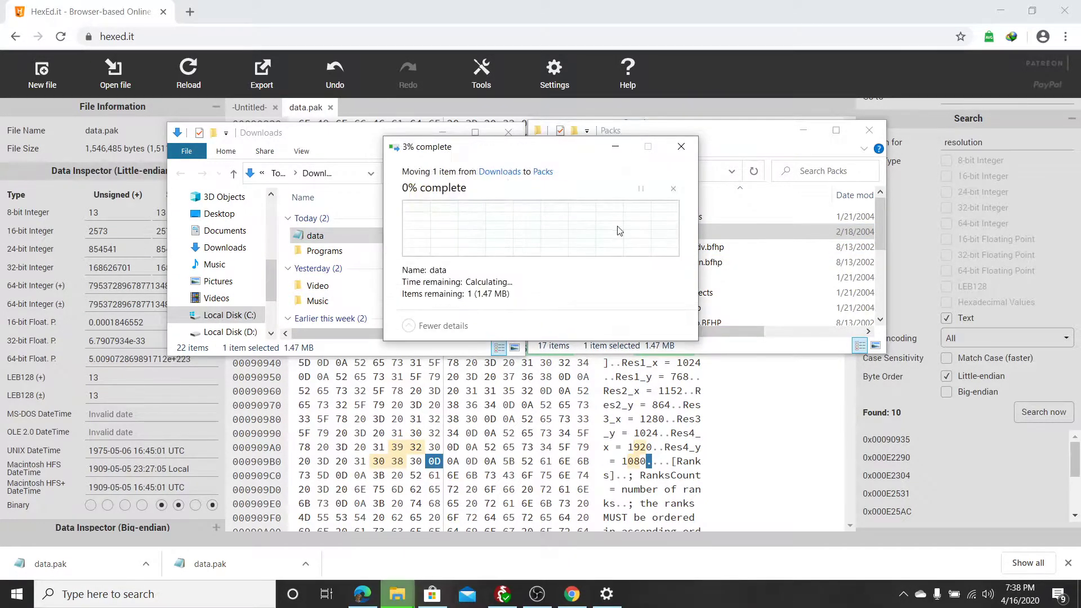
- Minimise the Packs, Downloads and browser windows to reveal the desktop
click(805, 130)
click(476, 133)
click(999, 11)
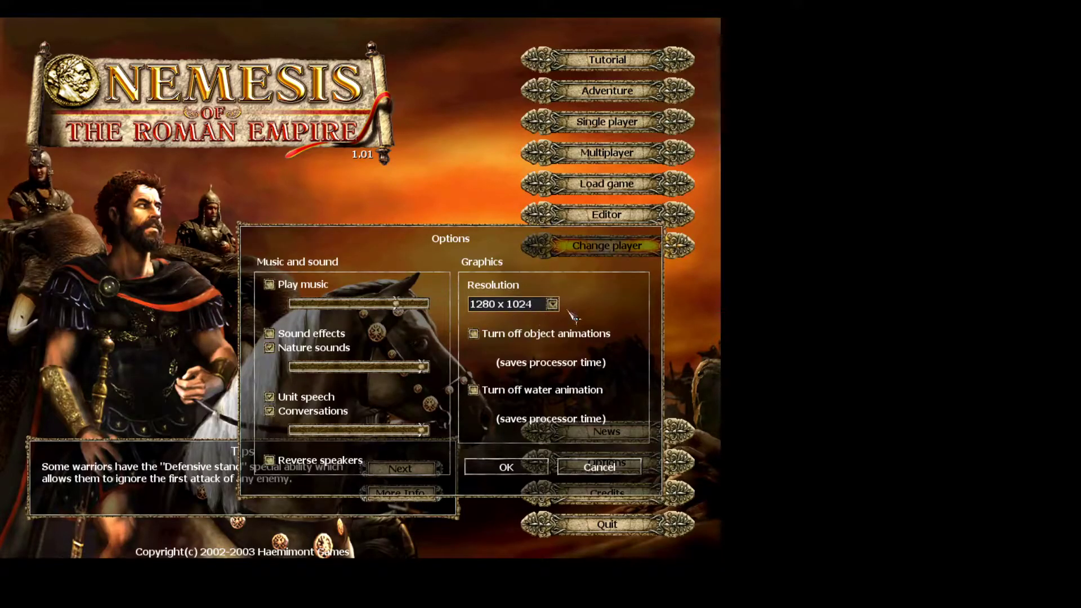
- Choose 1920 x 1080 from the game's Resolution dropdown
click(552, 304)
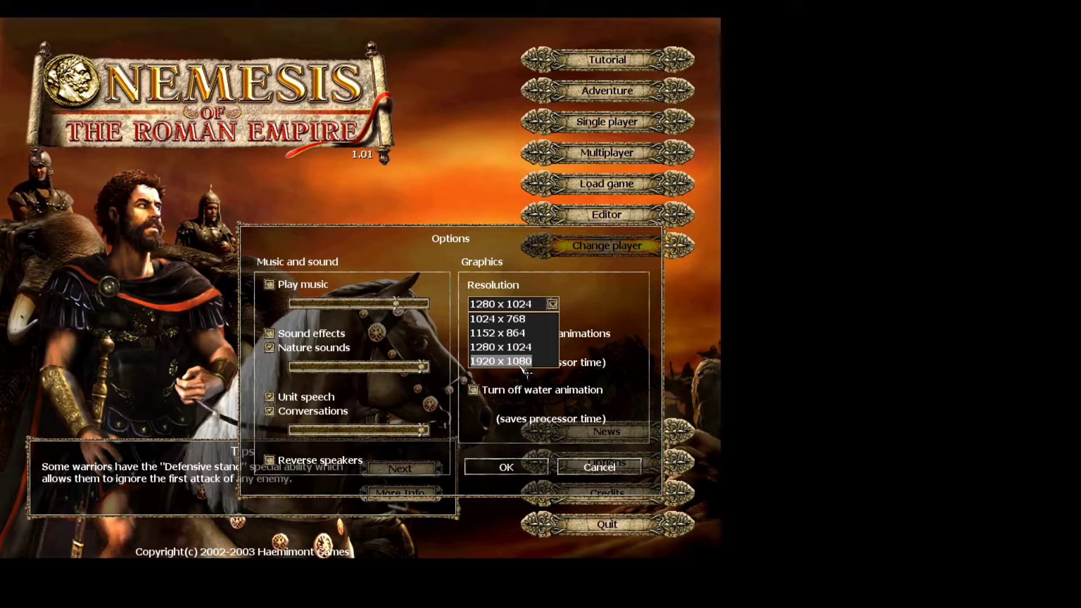
click(500, 362)
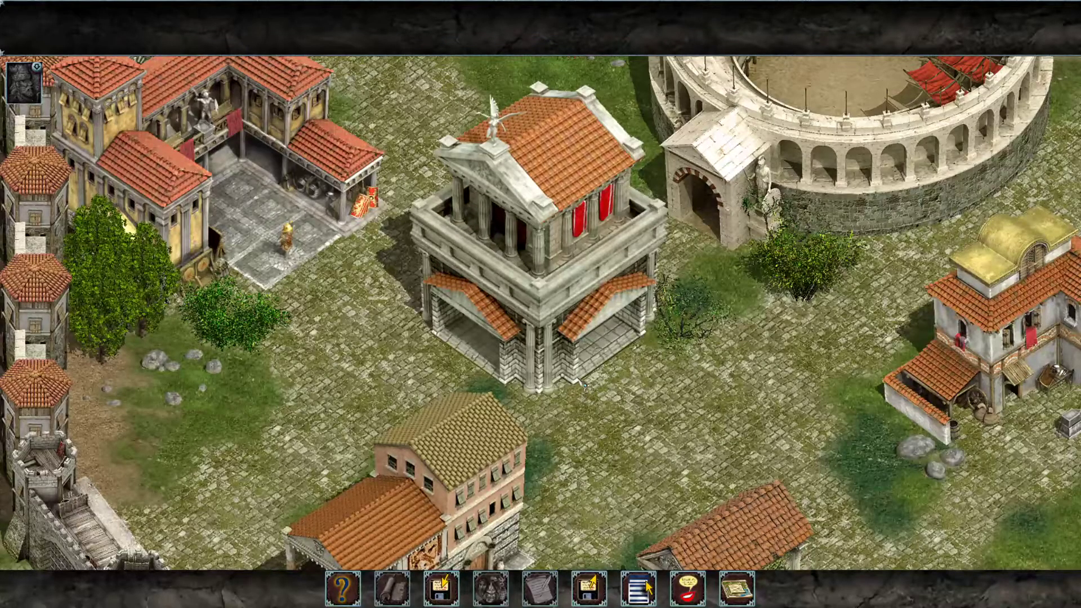
key(Up)
key(Up)
key(Up)
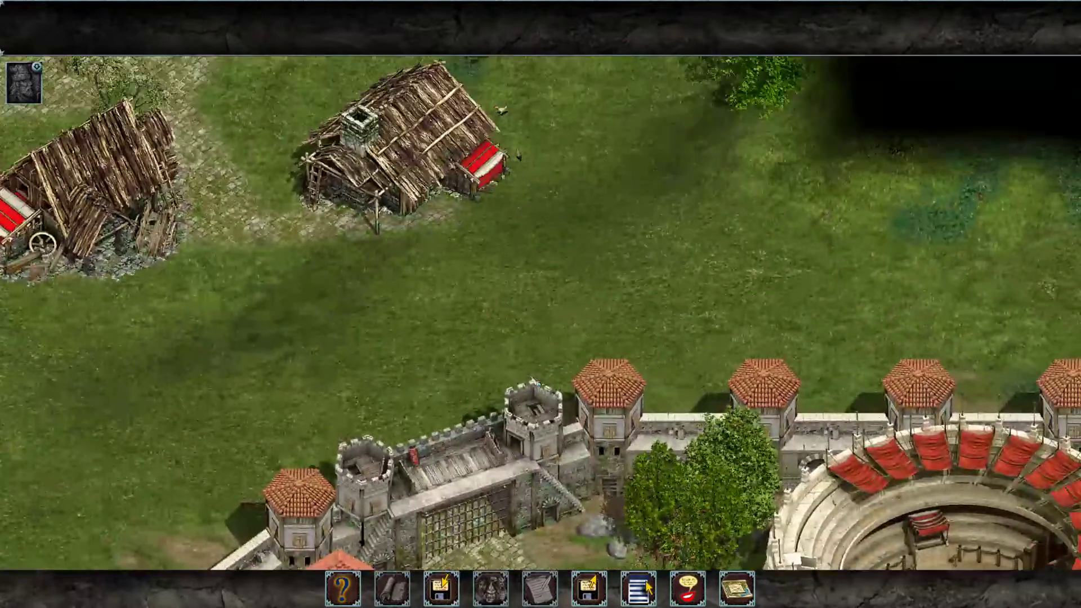
key(Up)
key(Up)
key(Up)
key(Up)
key(Up)
key(Up)
key(space)
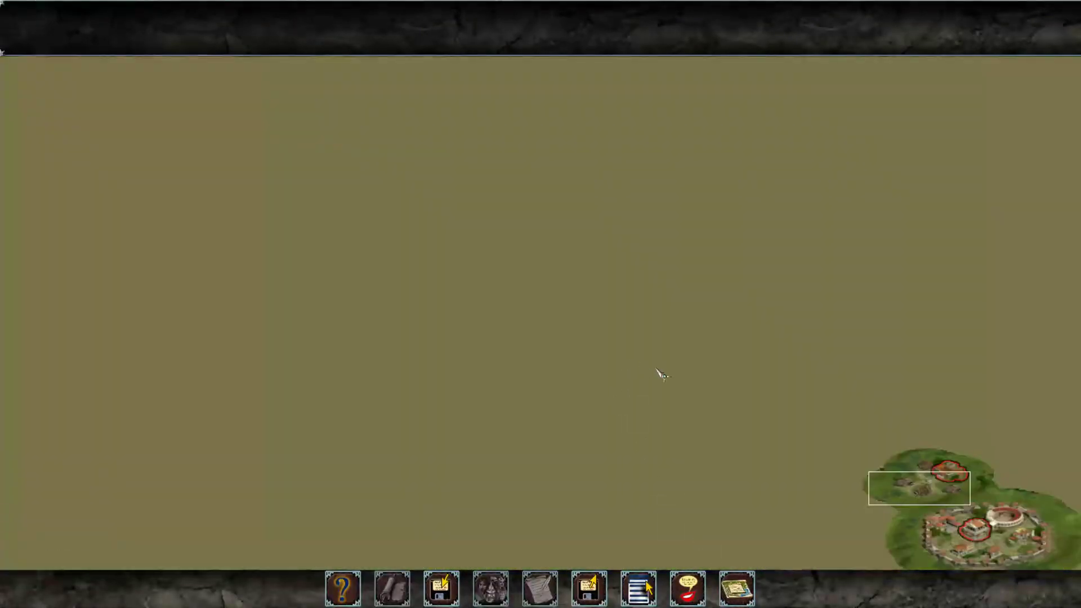
key(Escape)
key(Escape)
click(737, 588)
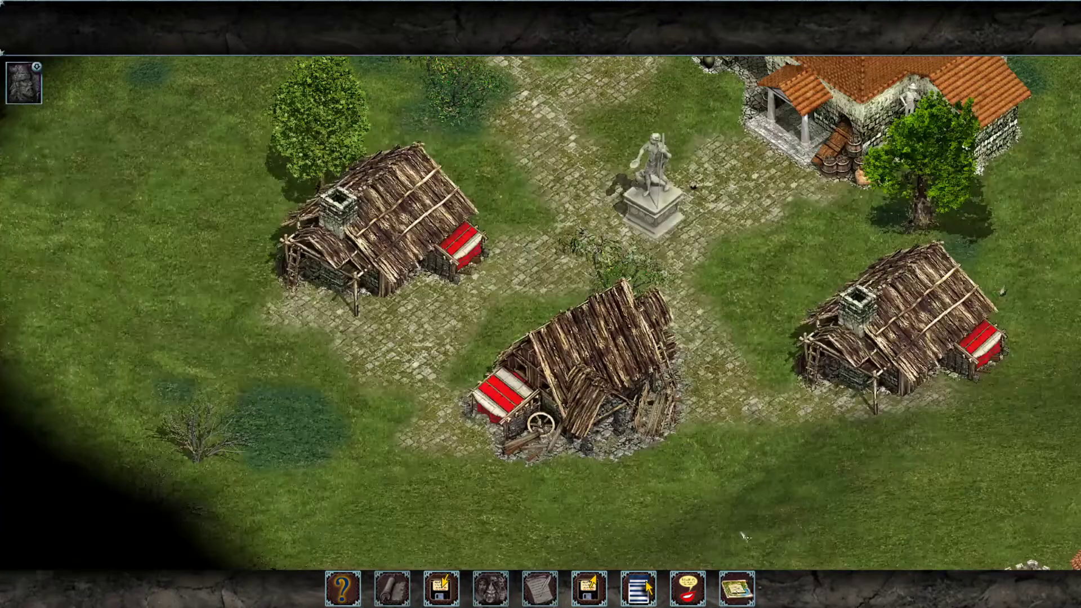
scroll(540, 304, down, 3)
key(Up)
key(Up)
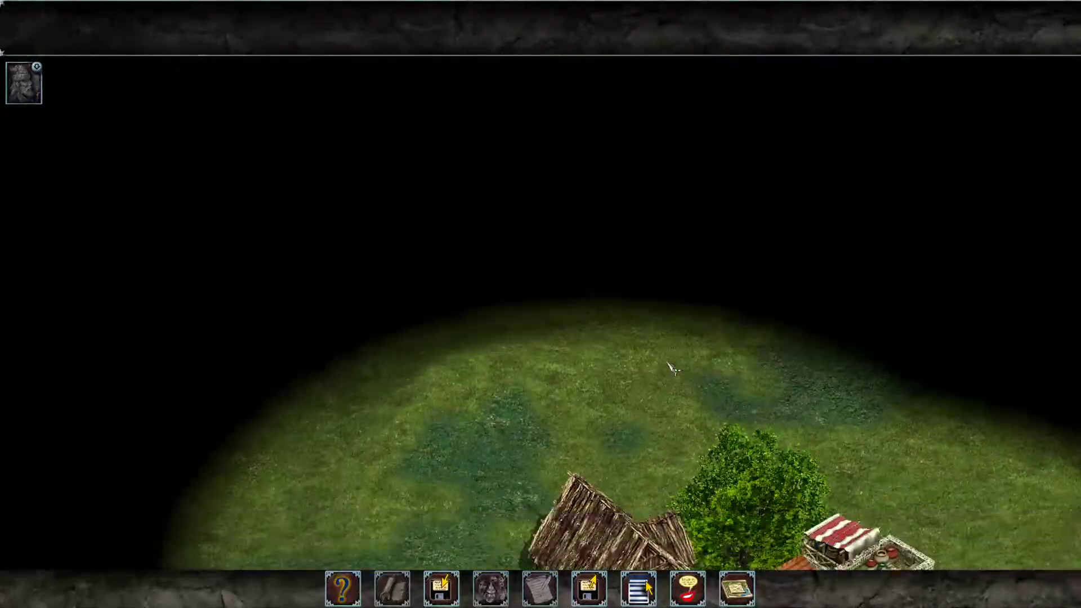
key(Down)
key(Down)
key(Right)
key(Right)
click(738, 588)
key(Down)
key(Right)
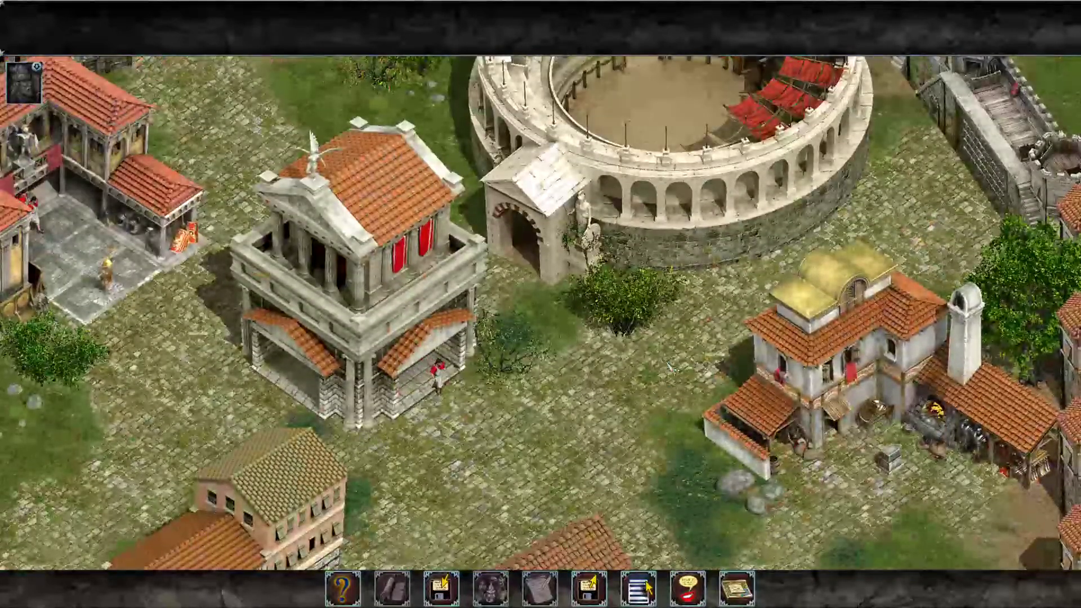